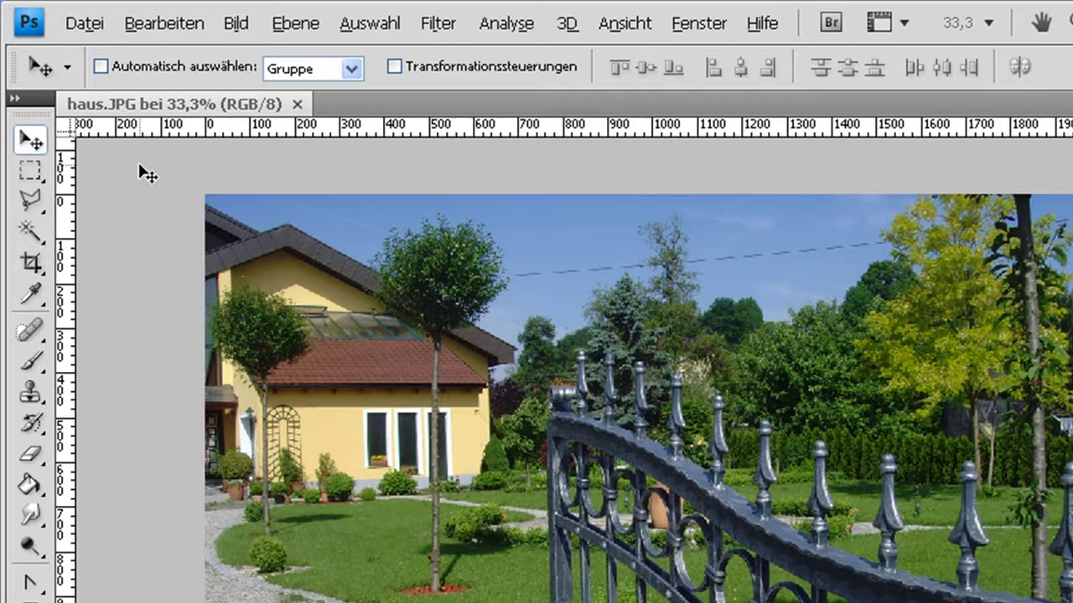
- Try converting the photo to Grayscale, then undo the conversion
{"action": "left_click", "coordinate": [238, 25]}
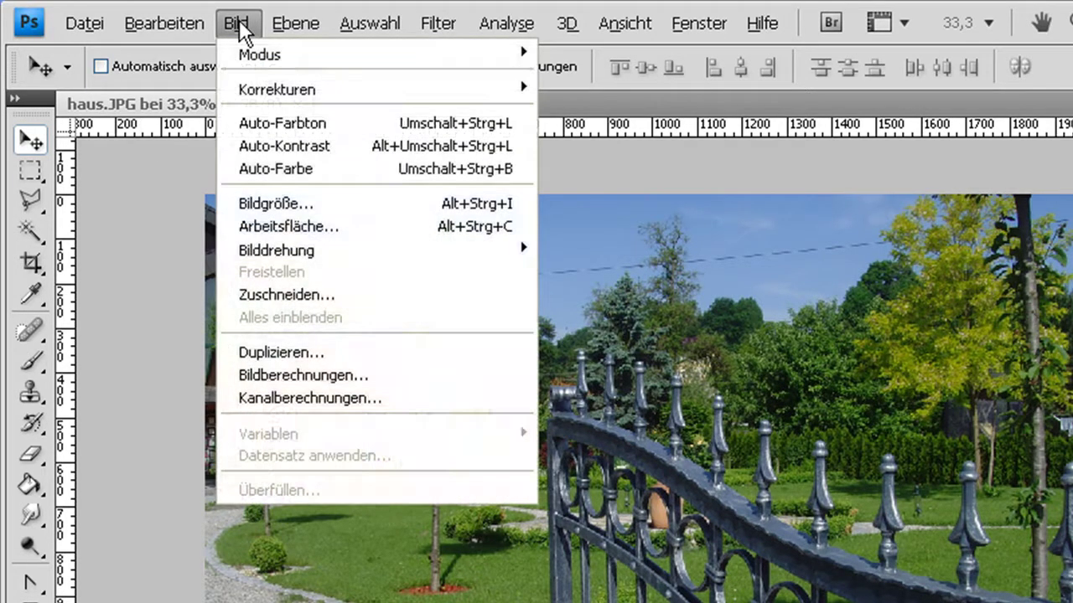
{"action": "mouse_move", "coordinate": [260, 55]}
{"action": "left_click", "coordinate": [560, 75]}
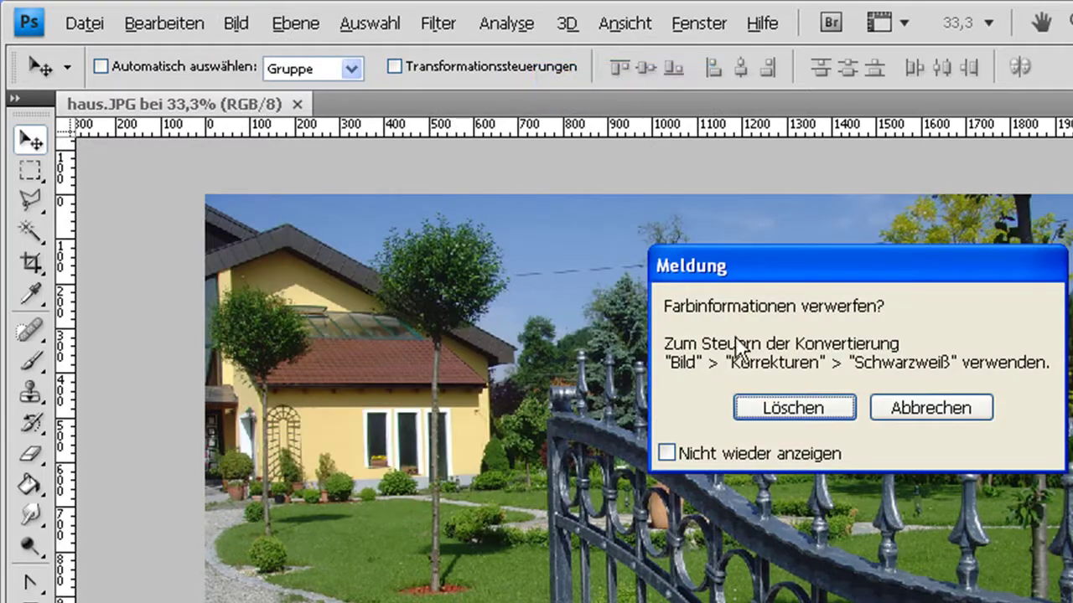
{"action": "left_click", "coordinate": [788, 407]}
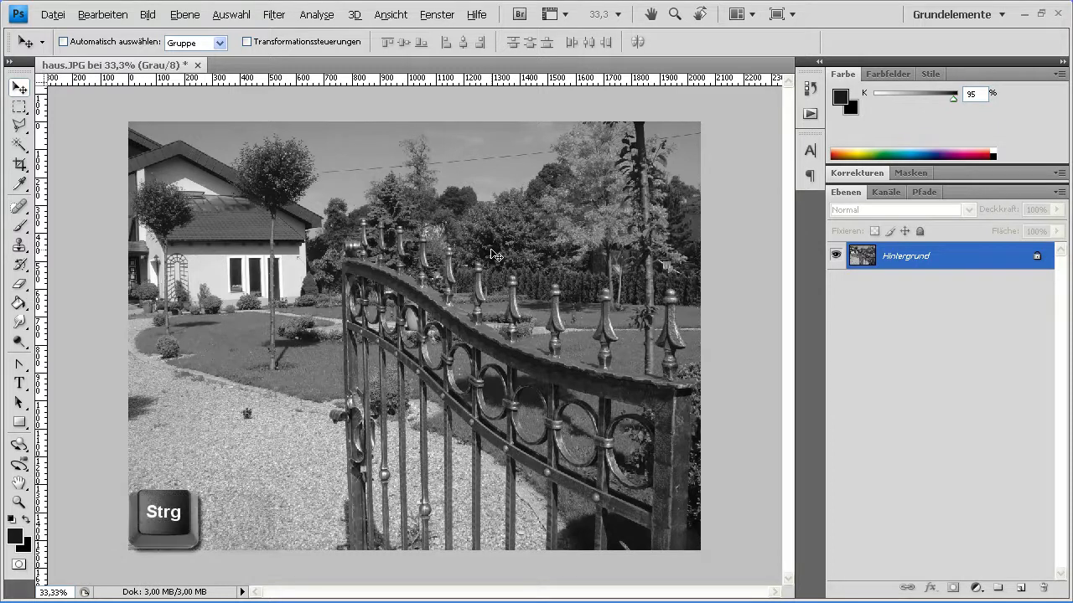
{"action": "key", "text": "ctrl+z"}
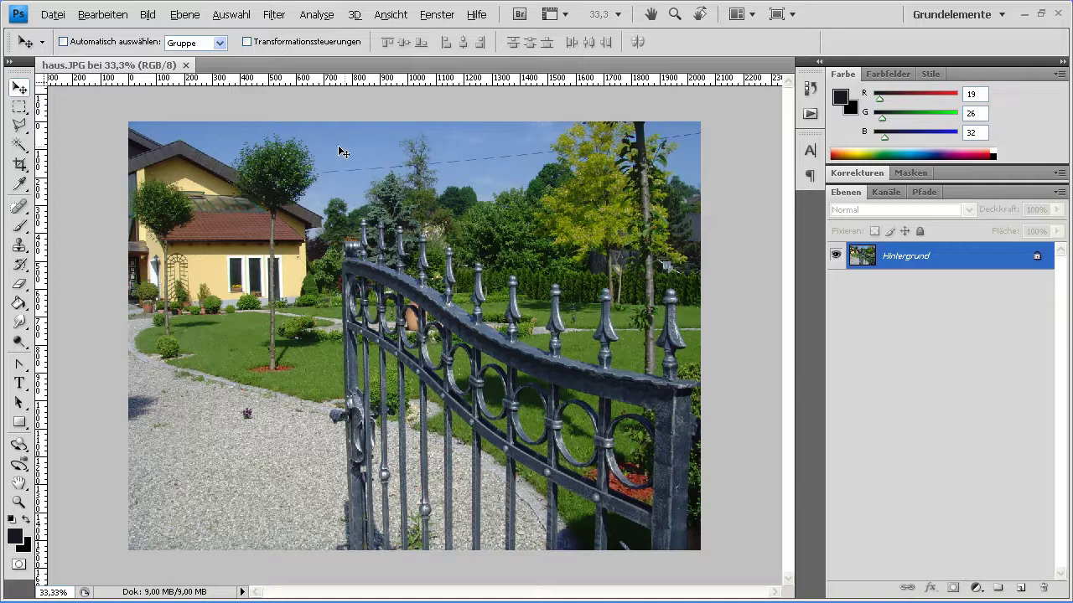
- Apply Schwarzweiß with Grüntöne 200%, Gelbtöne 179%, Blautöne -83%, Magentatöne 296%
{"action": "left_click", "coordinate": [151, 15]}
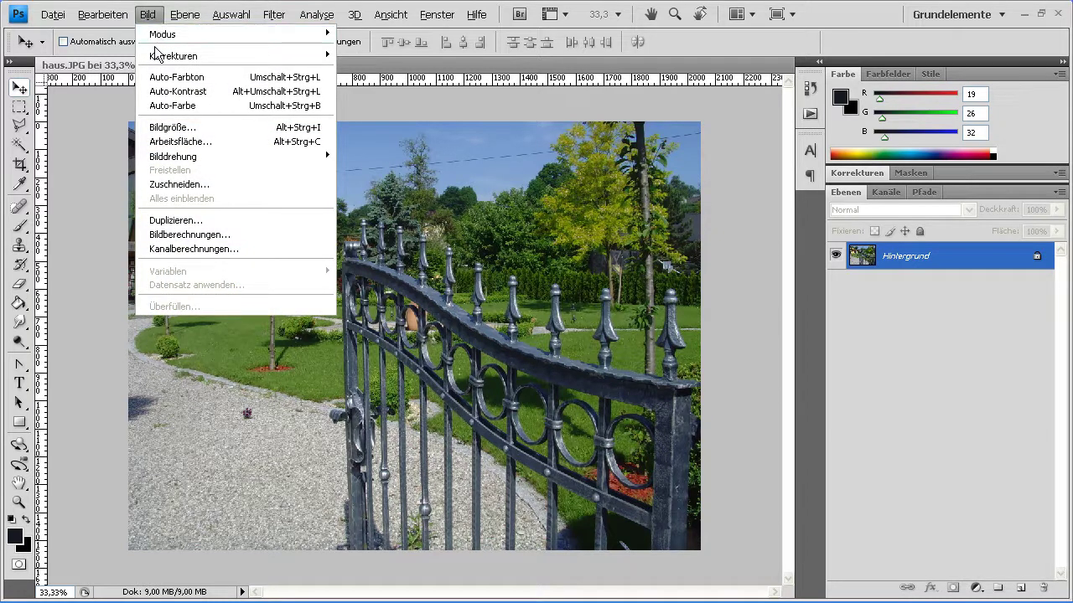
{"action": "mouse_move", "coordinate": [174, 55]}
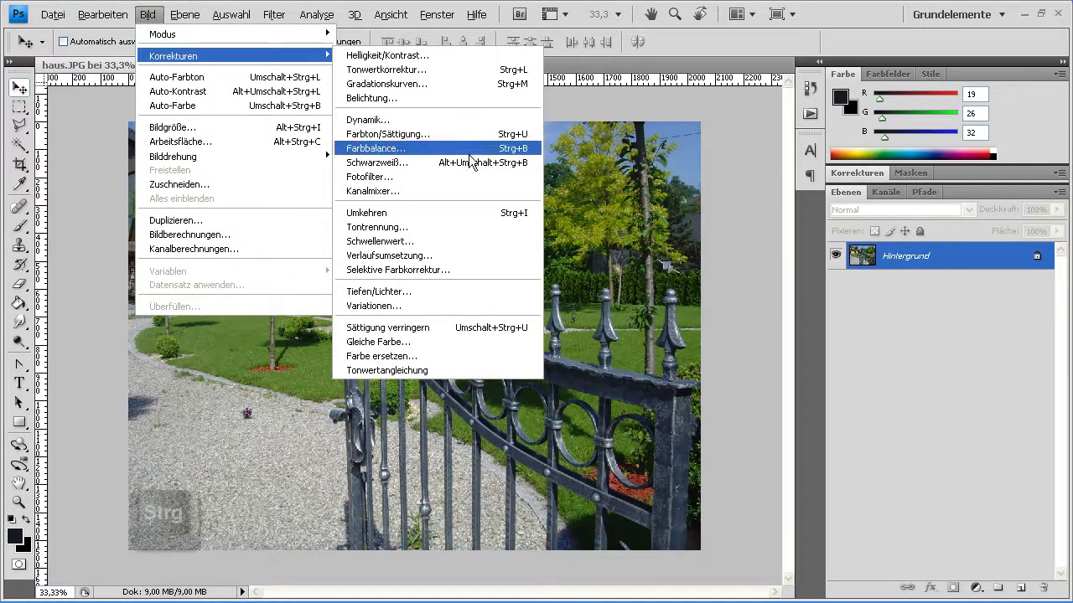
{"action": "left_click", "coordinate": [469, 161]}
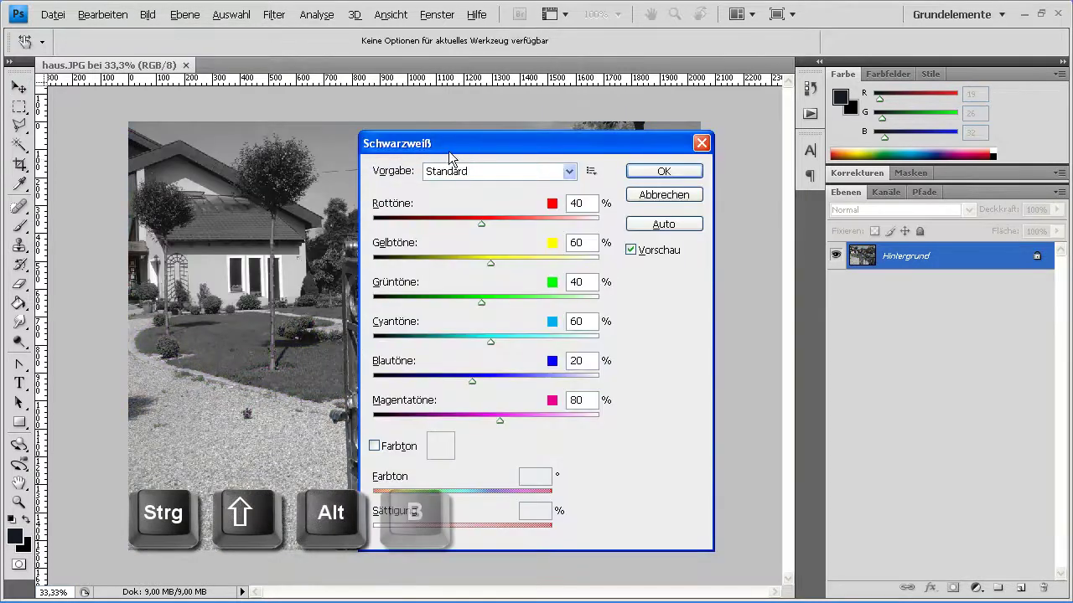
{"action": "left_click_drag", "start_coordinate": [436, 143], "coordinate": [784, 148]}
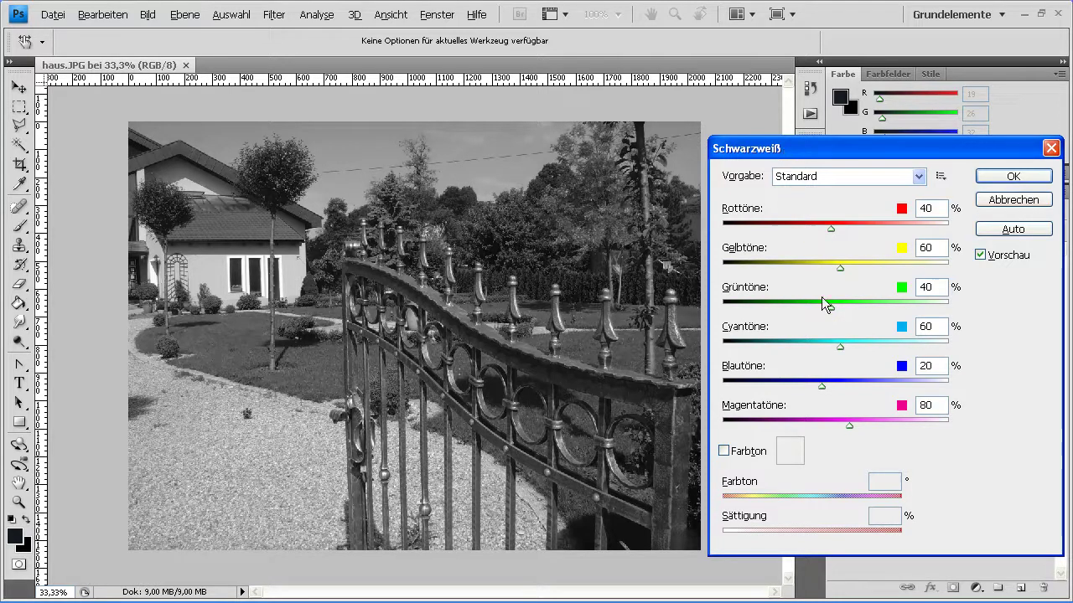
{"action": "left_click_drag", "start_coordinate": [831, 307], "coordinate": [940, 312]}
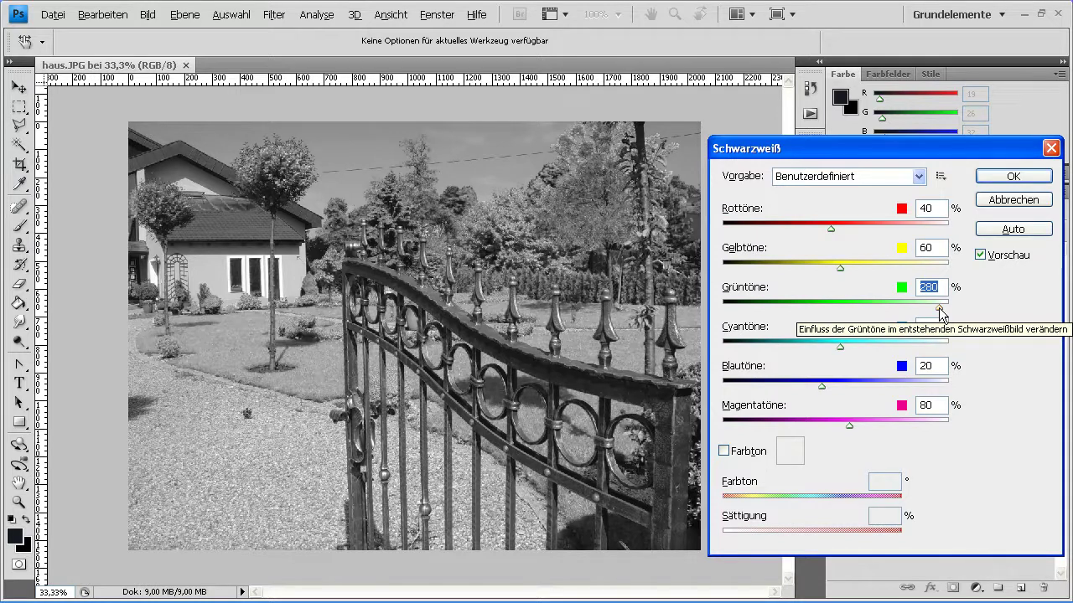
{"action": "mouse_move", "coordinate": [940, 311]}
{"action": "left_mouse_down"}
{"action": "mouse_move", "coordinate": [894, 307]}
{"action": "mouse_move", "coordinate": [904, 311]}
{"action": "left_mouse_up"}
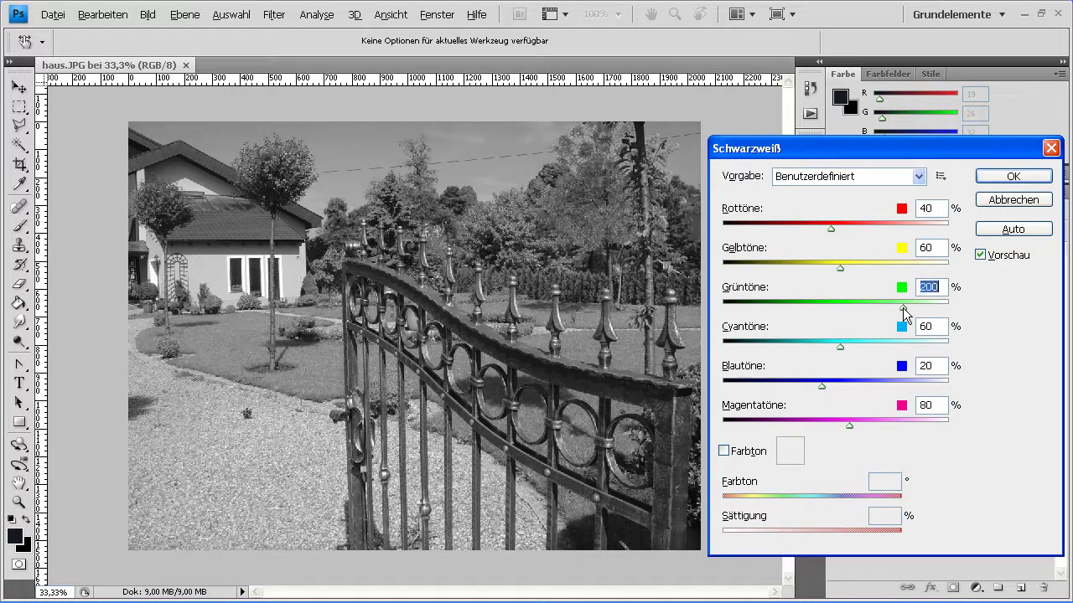
{"action": "left_click_drag", "start_coordinate": [821, 387], "coordinate": [775, 386]}
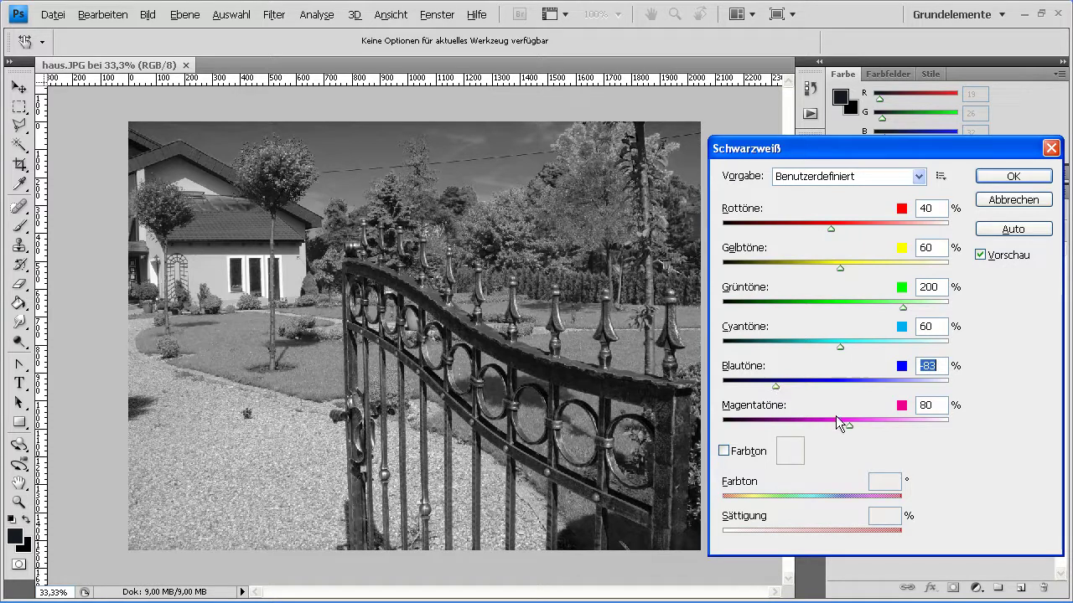
{"action": "left_click_drag", "start_coordinate": [849, 426], "coordinate": [949, 427]}
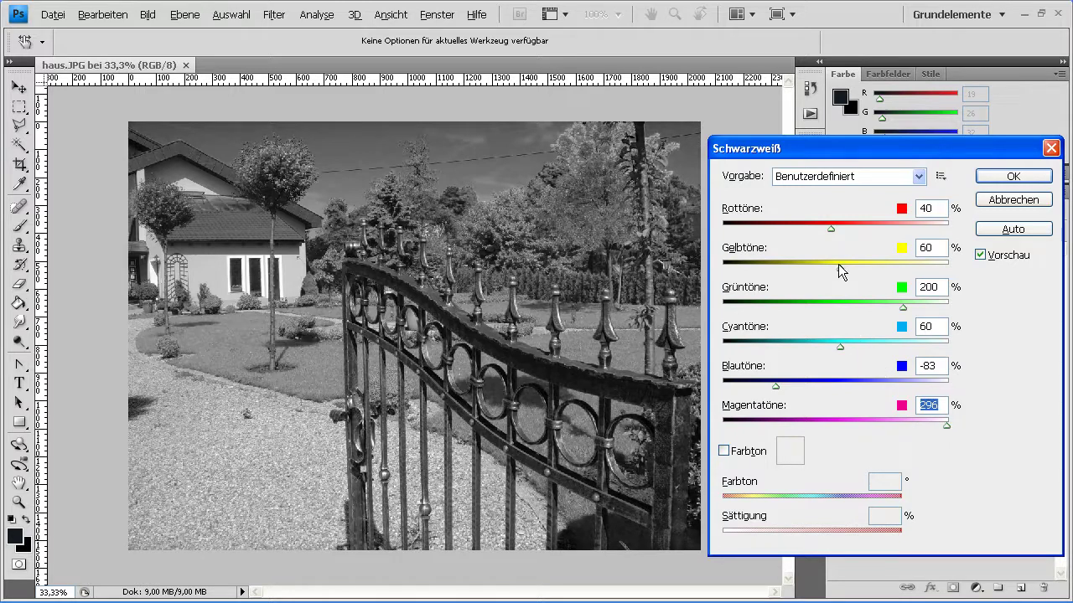
{"action": "mouse_move", "coordinate": [841, 269]}
{"action": "left_mouse_down"}
{"action": "mouse_move", "coordinate": [731, 269]}
{"action": "mouse_move", "coordinate": [927, 270]}
{"action": "mouse_move", "coordinate": [892, 270]}
{"action": "left_mouse_up"}
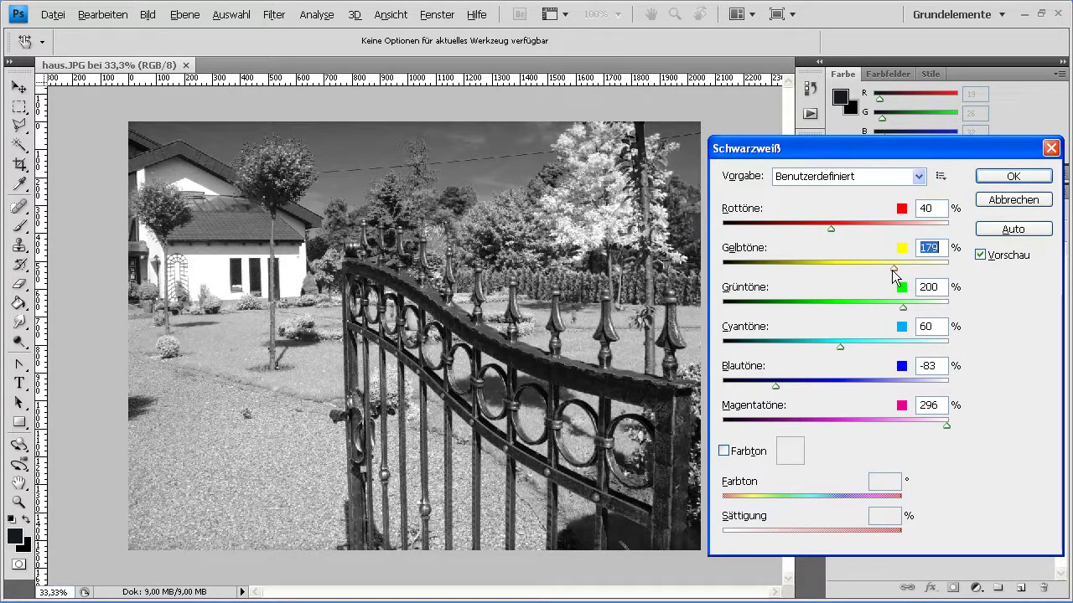
{"action": "left_click", "coordinate": [1006, 176]}
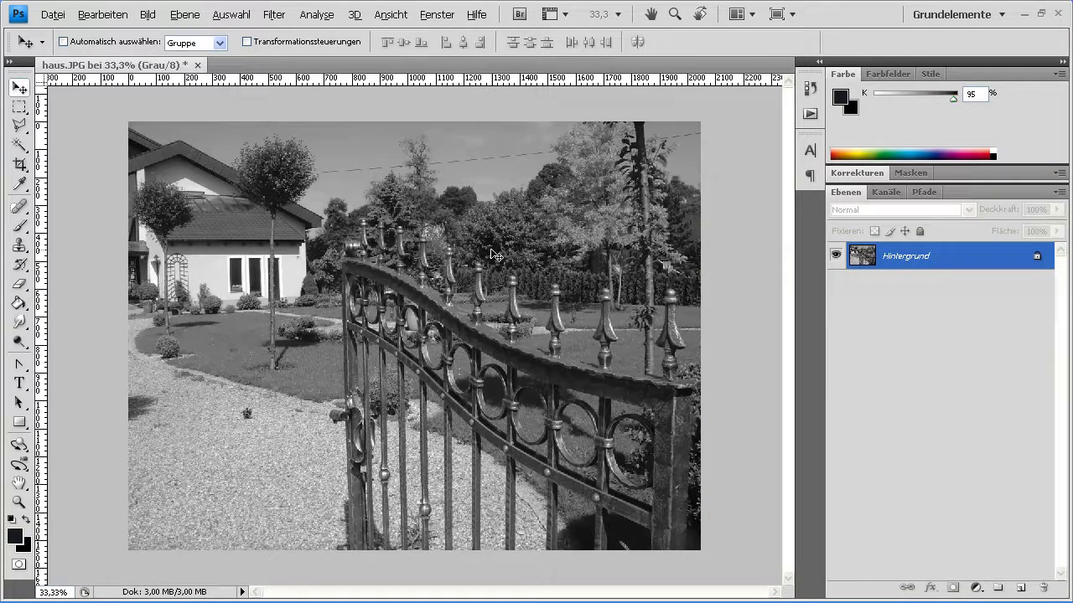
- Undo back to the black-and-white result and switch to Graustufen mode, discarding colour
{"action": "key", "text": "ctrl+z"}
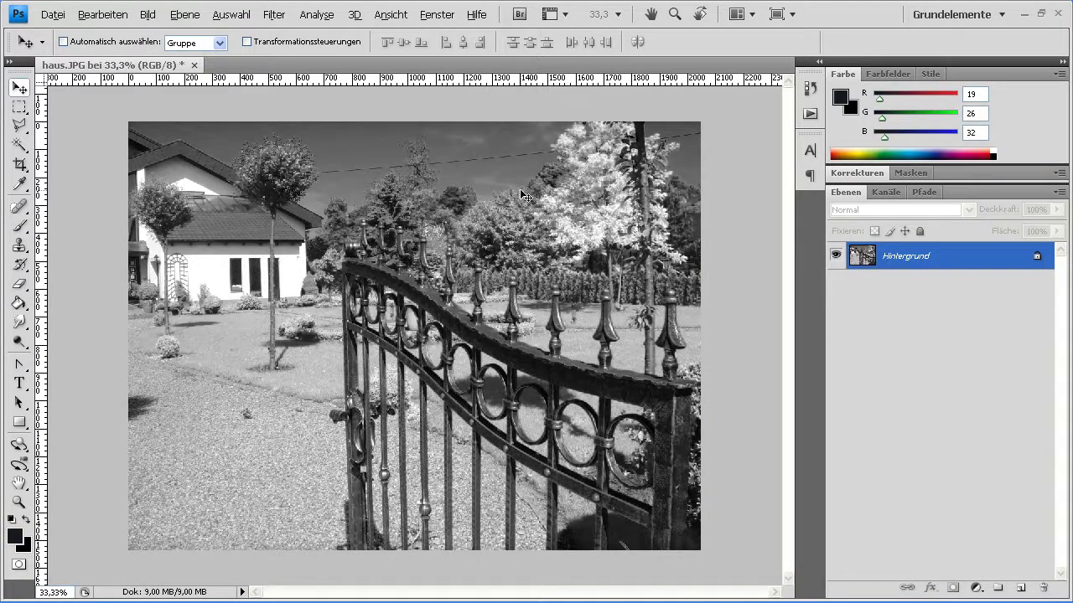
{"action": "key", "text": "ctrl+z"}
{"action": "key", "text": "ctrl+z"}
{"action": "left_click", "coordinate": [150, 15]}
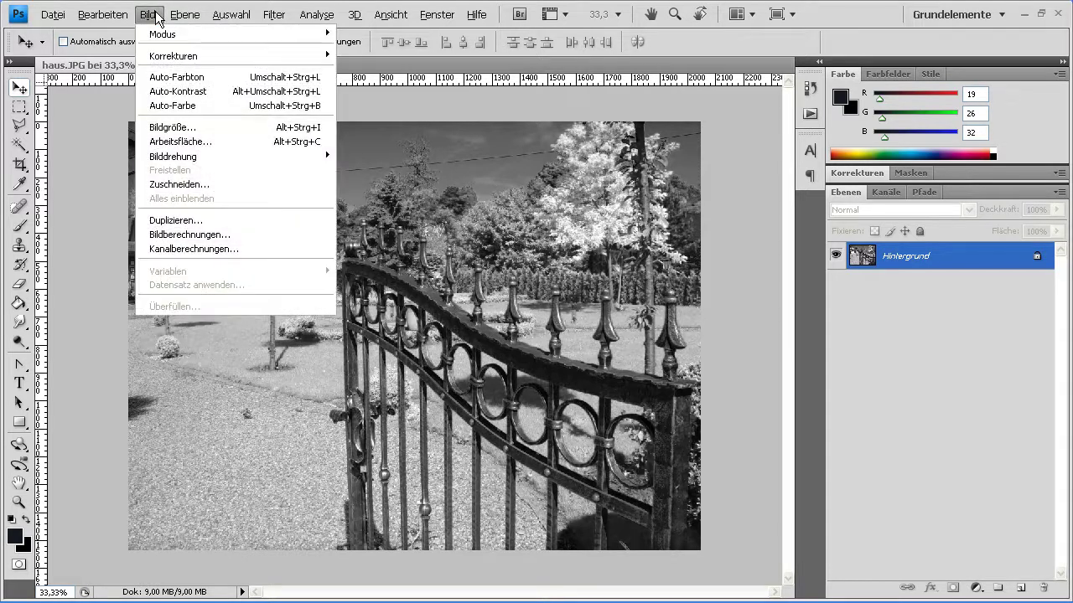
{"action": "mouse_move", "coordinate": [167, 34]}
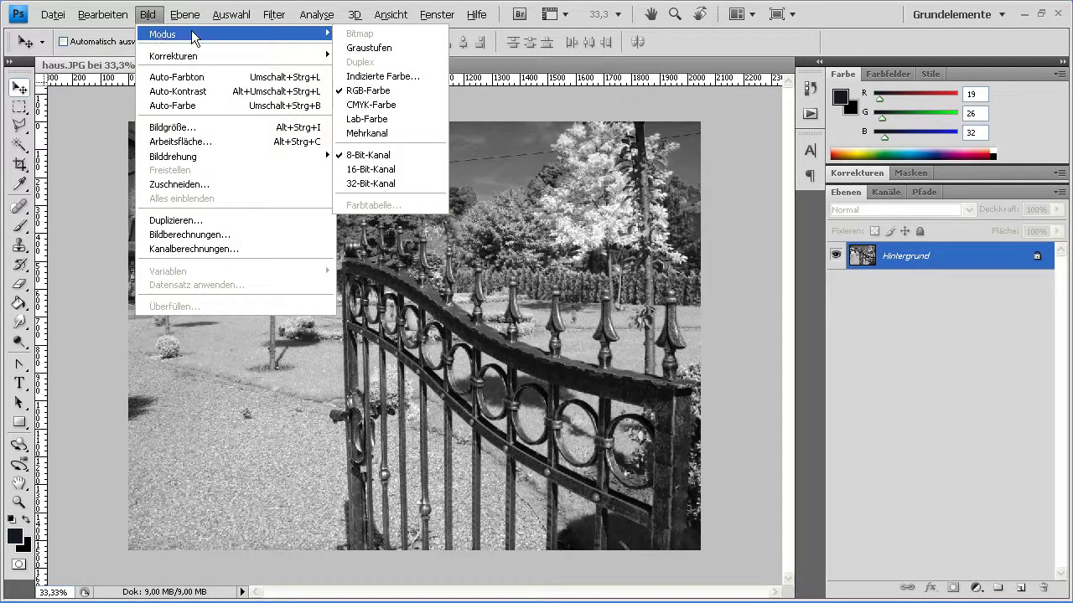
{"action": "left_click", "coordinate": [353, 45]}
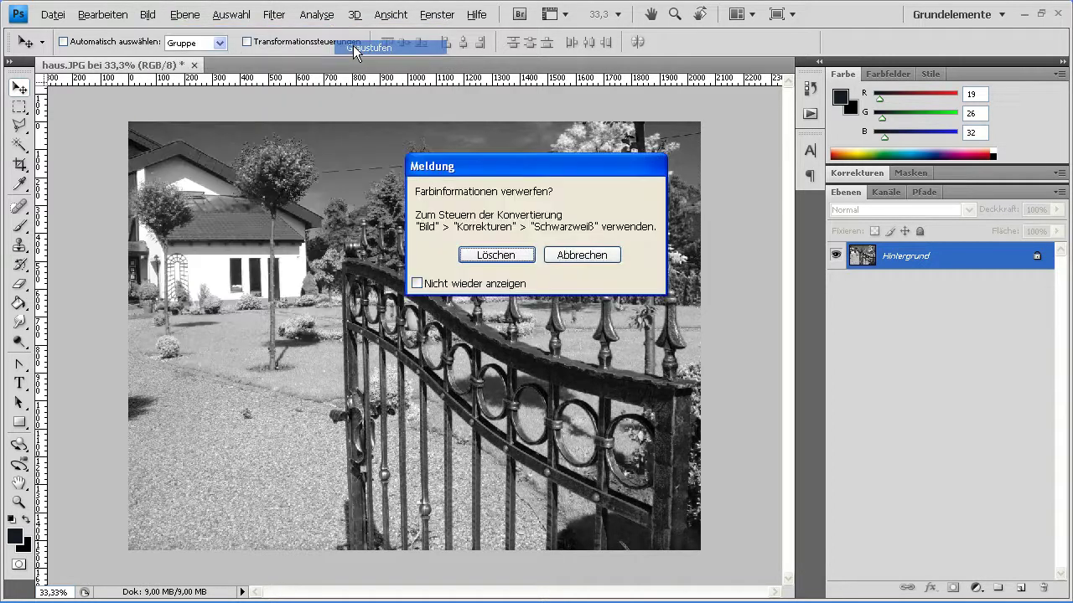
{"action": "left_click", "coordinate": [503, 258]}
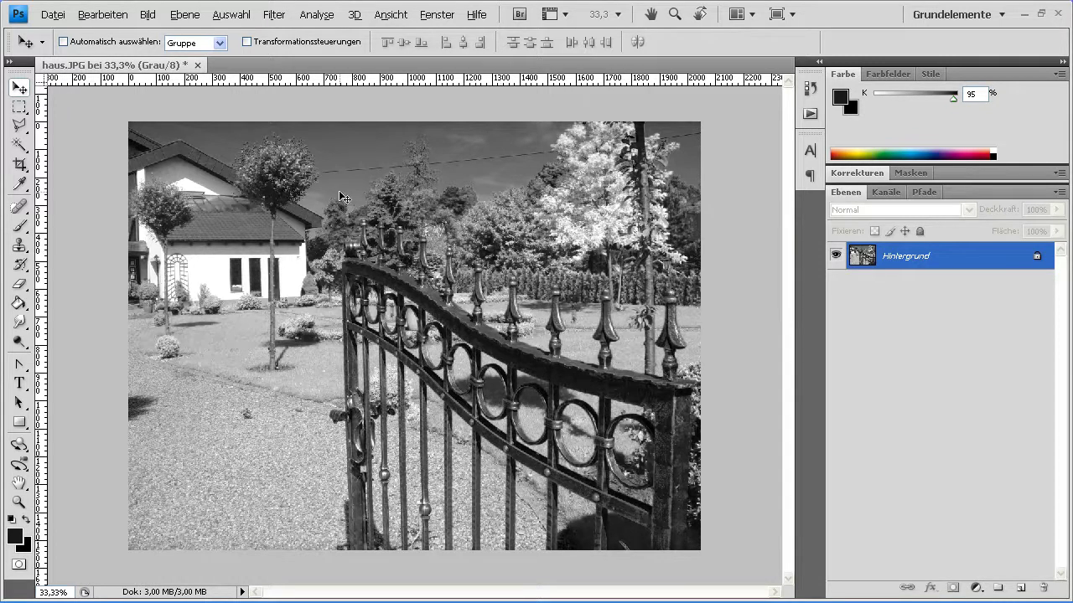
- Set up a two-ink Duplex with PANTONE Yellow C as the second ink
{"action": "left_click", "coordinate": [149, 15]}
{"action": "mouse_move", "coordinate": [167, 33]}
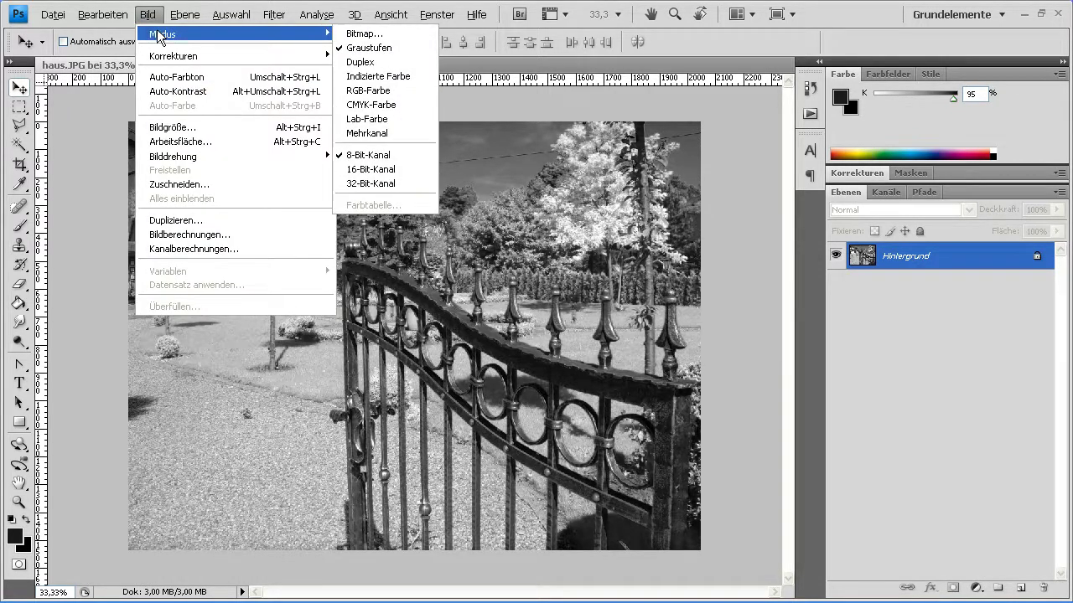
{"action": "left_click", "coordinate": [378, 63]}
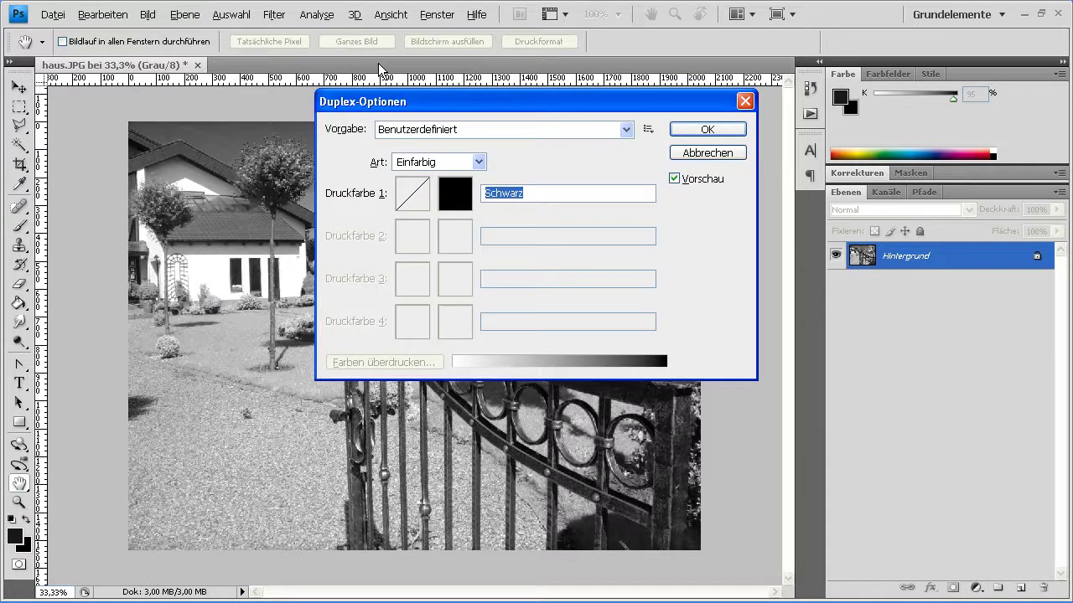
{"action": "left_click", "coordinate": [478, 163]}
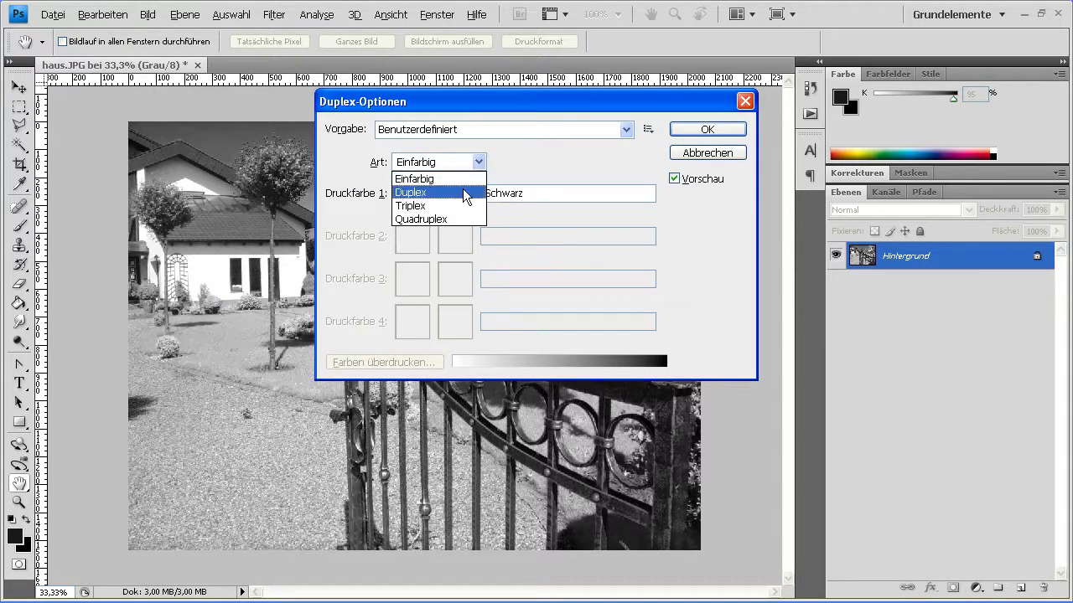
{"action": "left_click", "coordinate": [469, 192]}
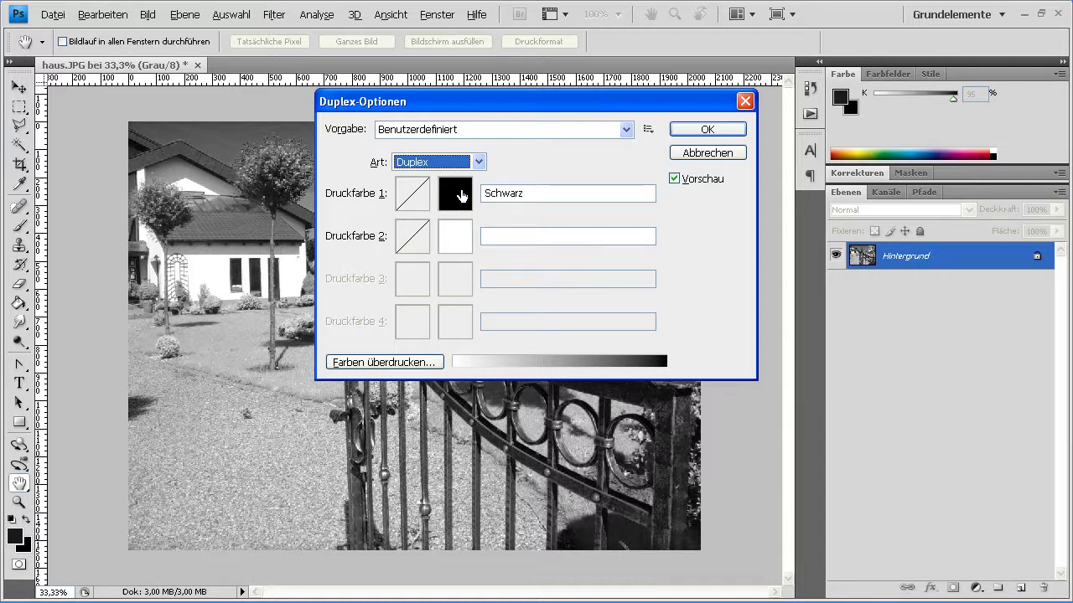
{"action": "left_click", "coordinate": [454, 243]}
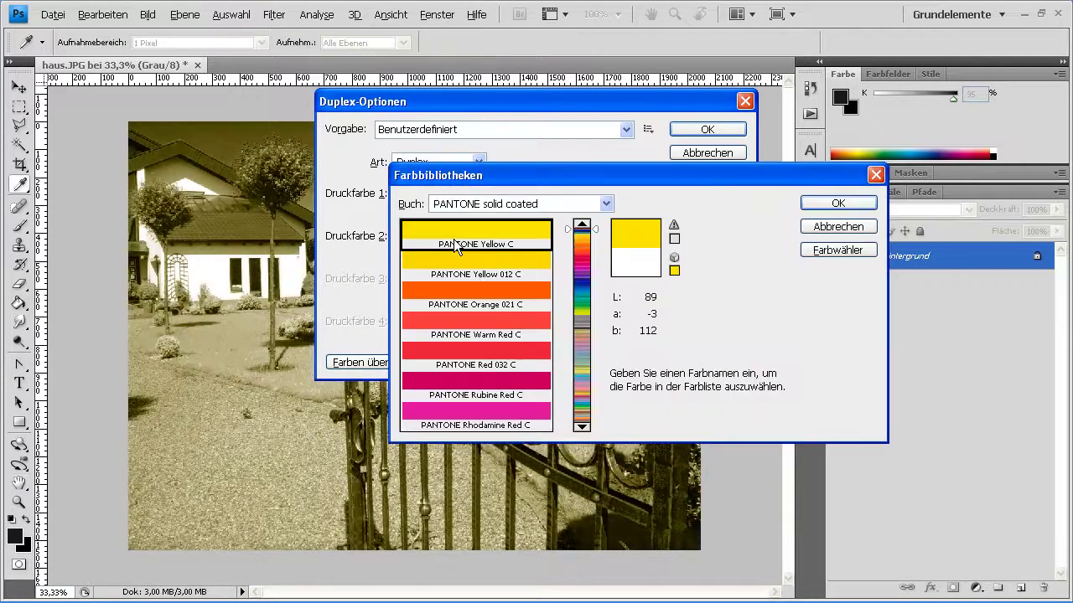
{"action": "left_click", "coordinate": [820, 205]}
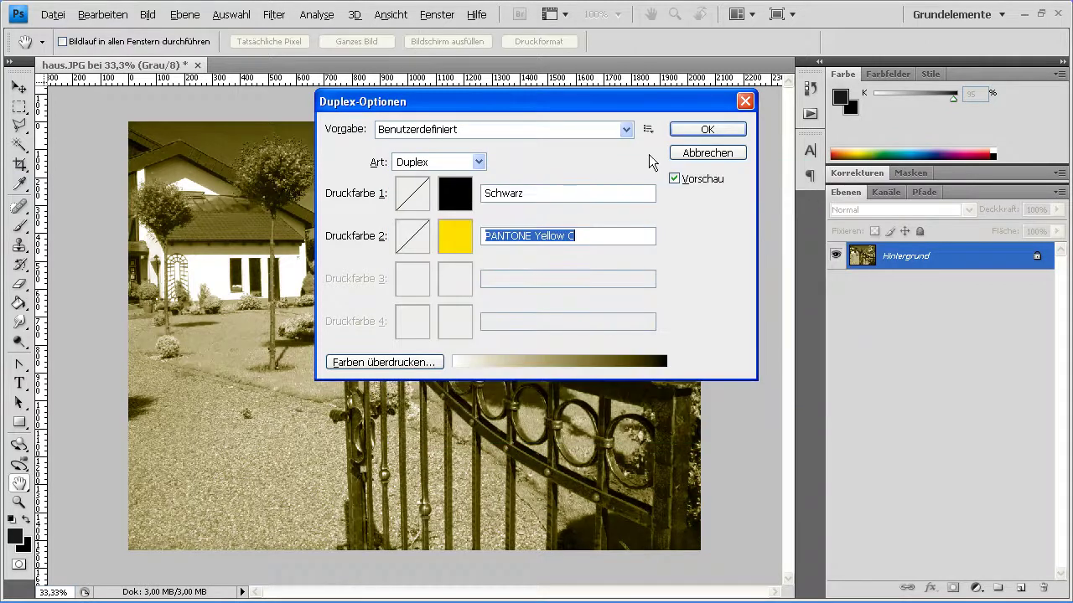
{"action": "mouse_move", "coordinate": [440, 101]}
{"action": "left_mouse_down"}
{"action": "mouse_move", "coordinate": [721, 157]}
{"action": "mouse_move", "coordinate": [883, 151]}
{"action": "mouse_move", "coordinate": [853, 150]}
{"action": "left_mouse_up"}
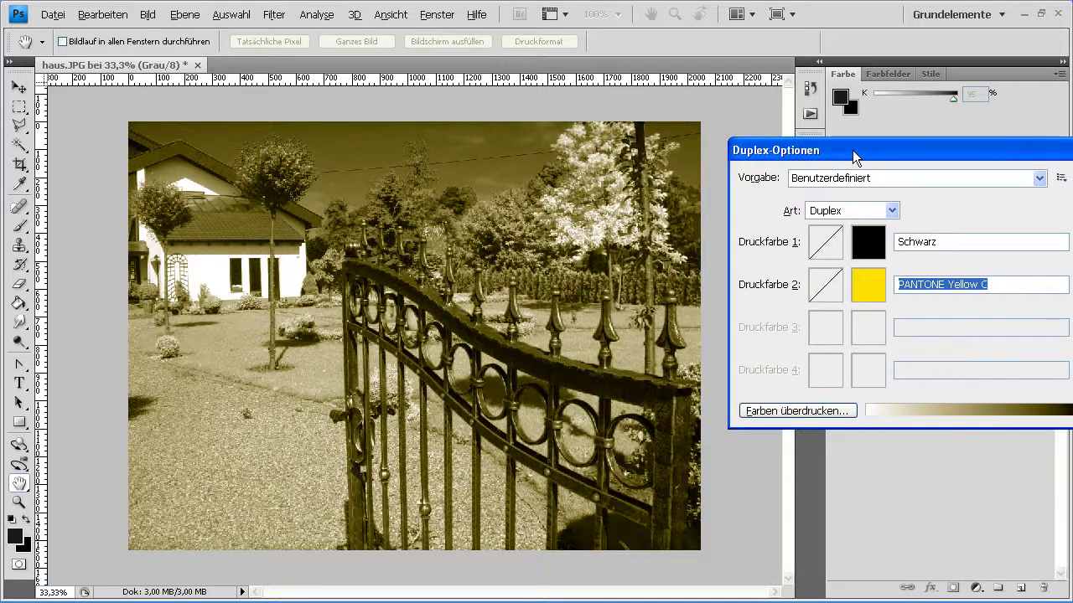
- Change the second ink to ANPA 754-6 AdPro from the ANPA-Farbe book
{"action": "left_click", "coordinate": [857, 284]}
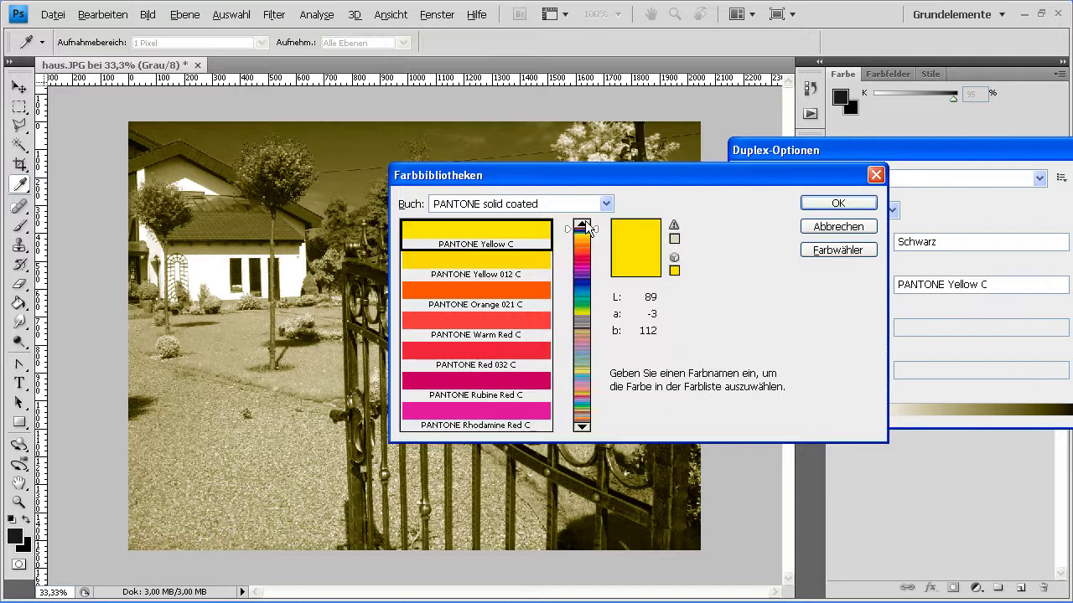
{"action": "left_click", "coordinate": [605, 204]}
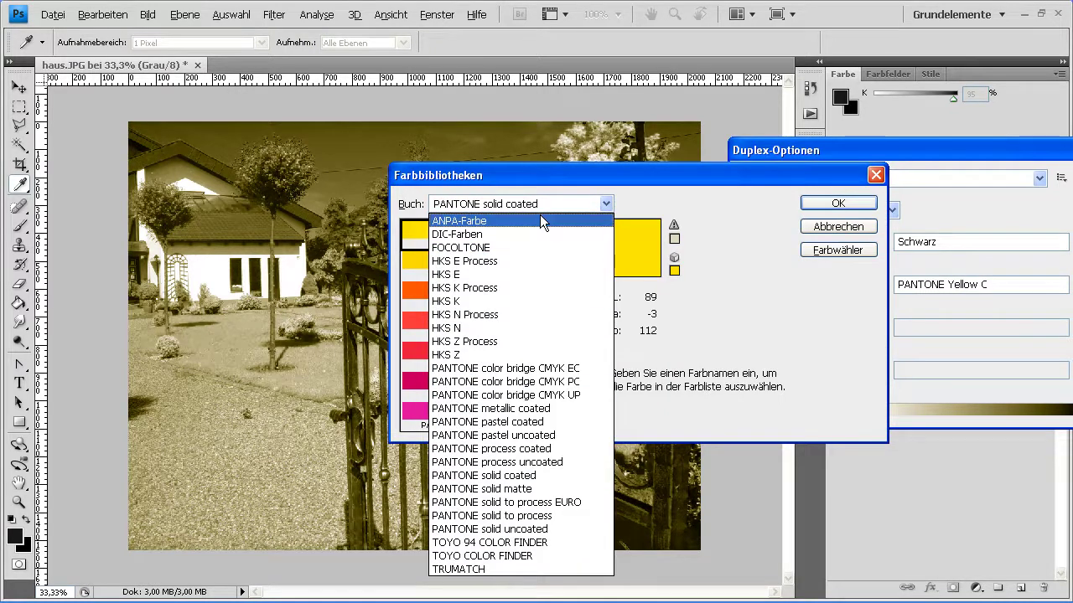
{"action": "left_click", "coordinate": [540, 220]}
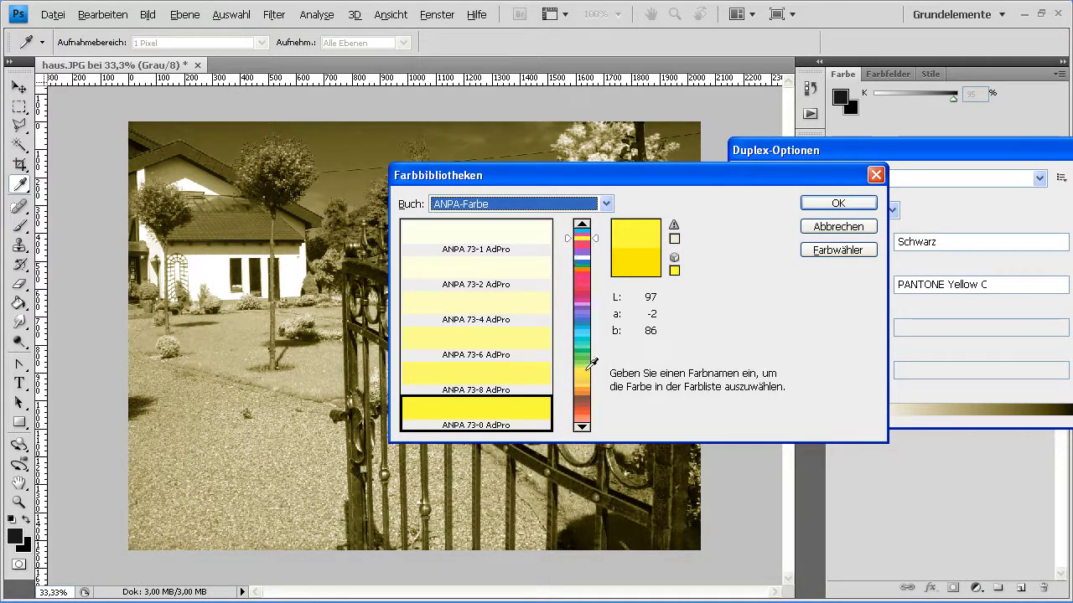
{"action": "left_click", "coordinate": [585, 406]}
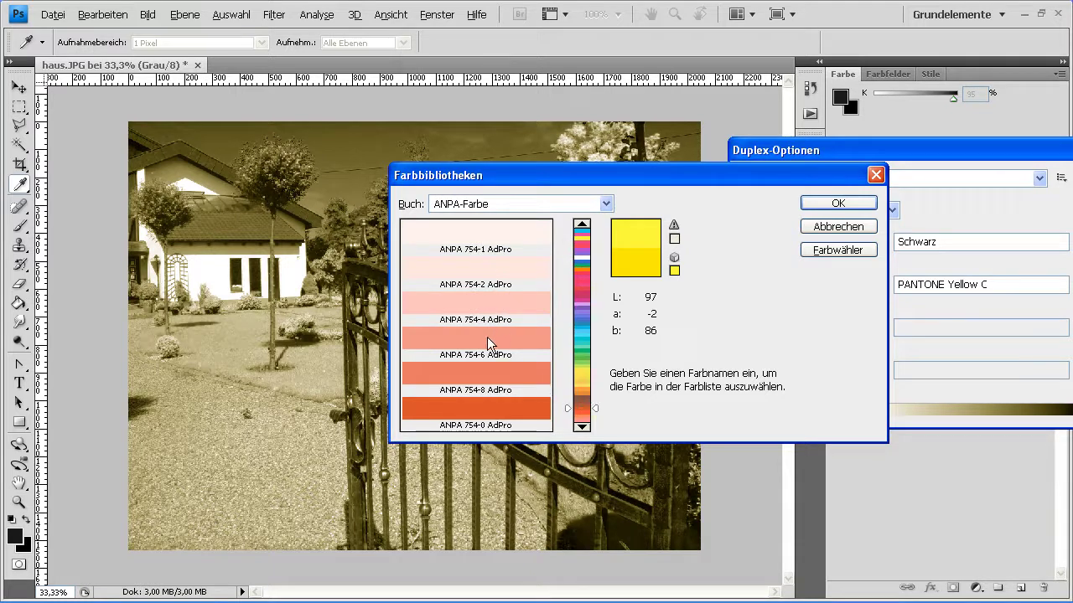
{"action": "left_click", "coordinate": [487, 337]}
{"action": "left_click", "coordinate": [813, 204]}
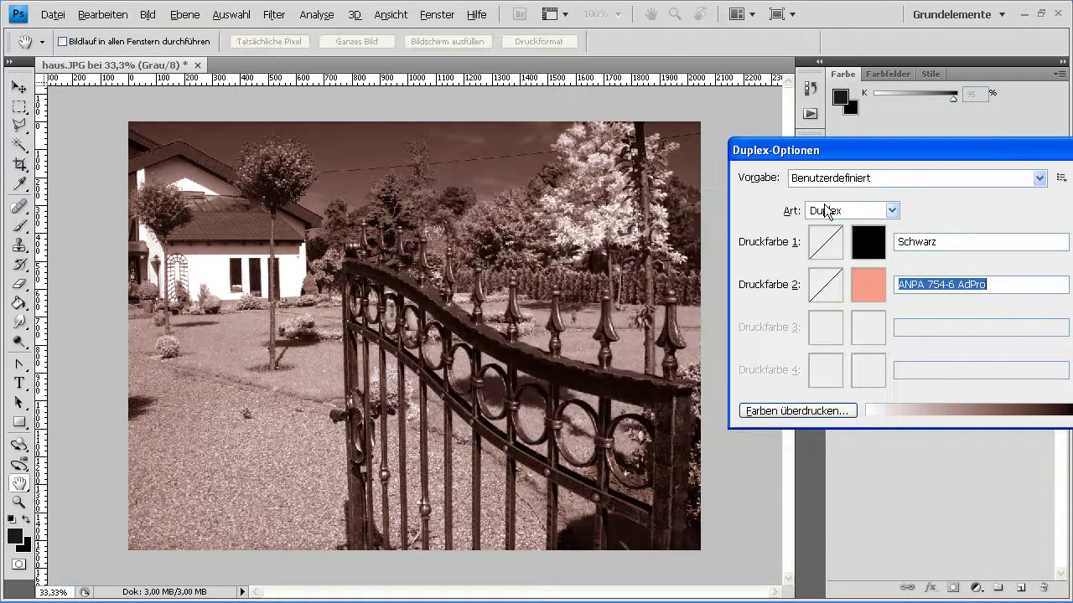
- Switch the second ink to pale yellow ANPA 747-6 AdPro and try applying the duplex
{"action": "left_click", "coordinate": [868, 284]}
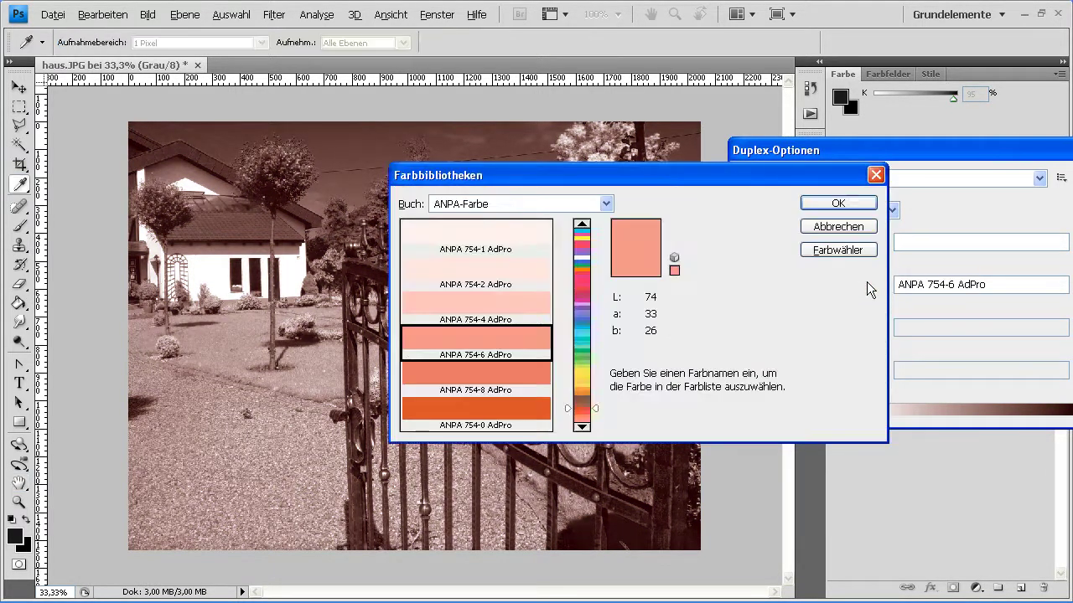
{"action": "left_click", "coordinate": [585, 381]}
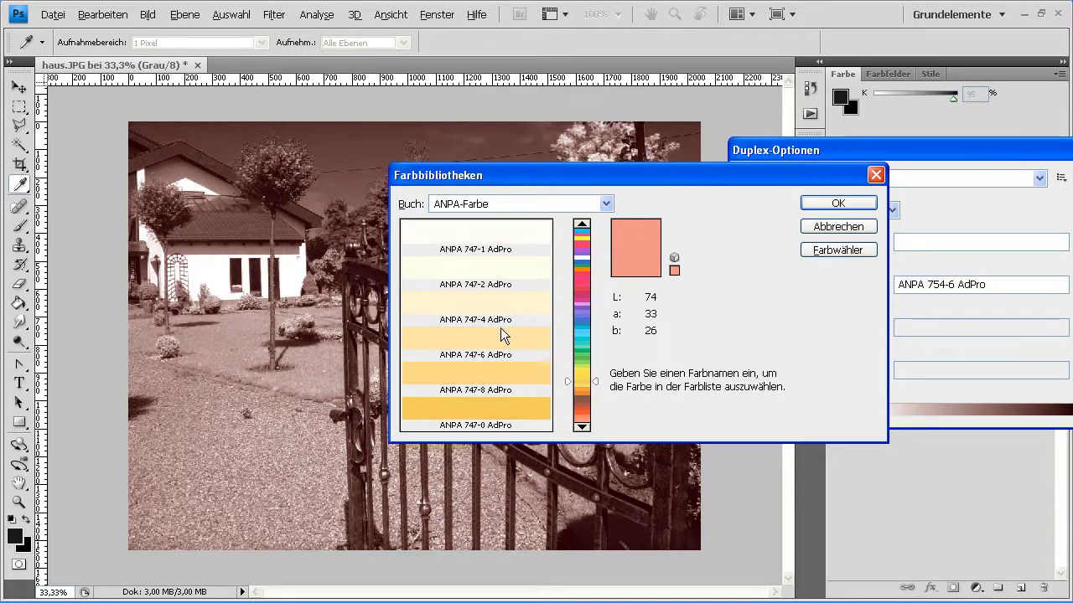
{"action": "left_click", "coordinate": [493, 337]}
{"action": "left_click", "coordinate": [824, 205]}
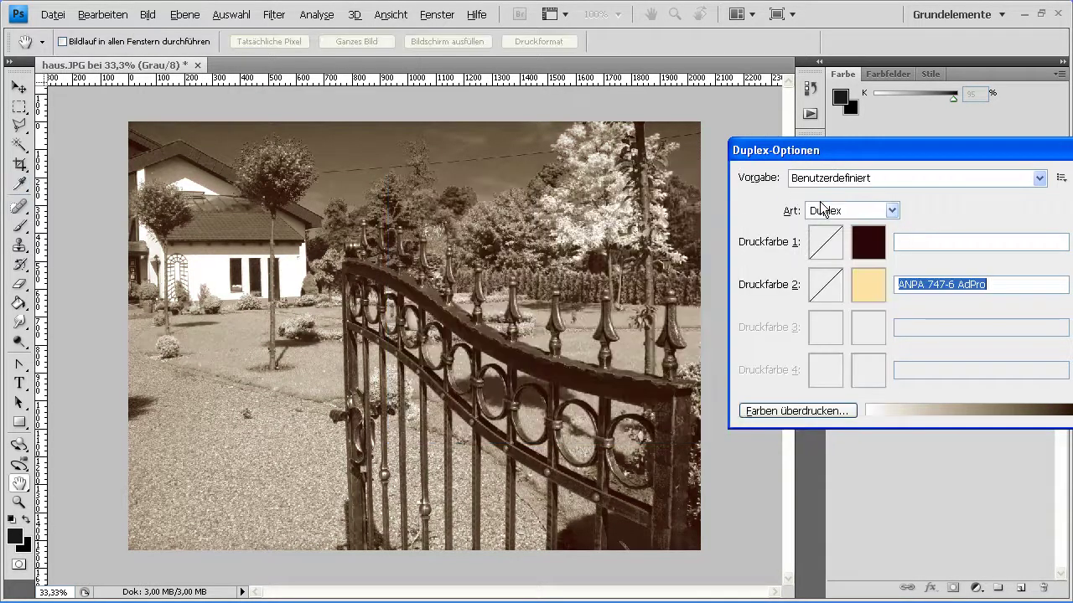
{"action": "left_click_drag", "start_coordinate": [900, 152], "coordinate": [682, 160]}
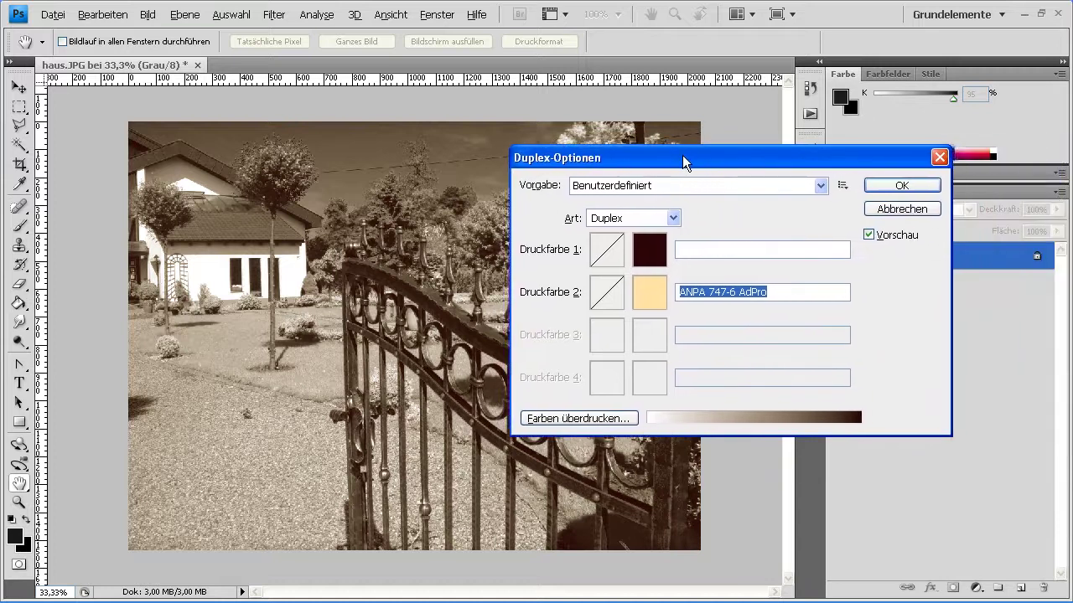
{"action": "left_click", "coordinate": [895, 186]}
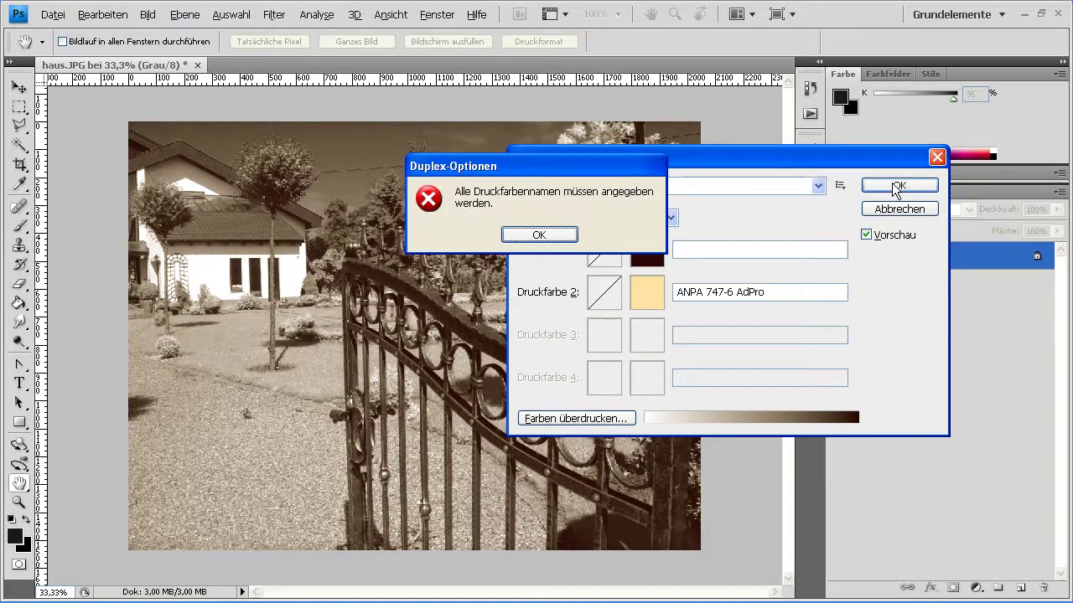
- Set ink 1 to PANTONE 4975 EC from PANTONE color bridge CMYK EC and apply
{"action": "left_click", "coordinate": [542, 233]}
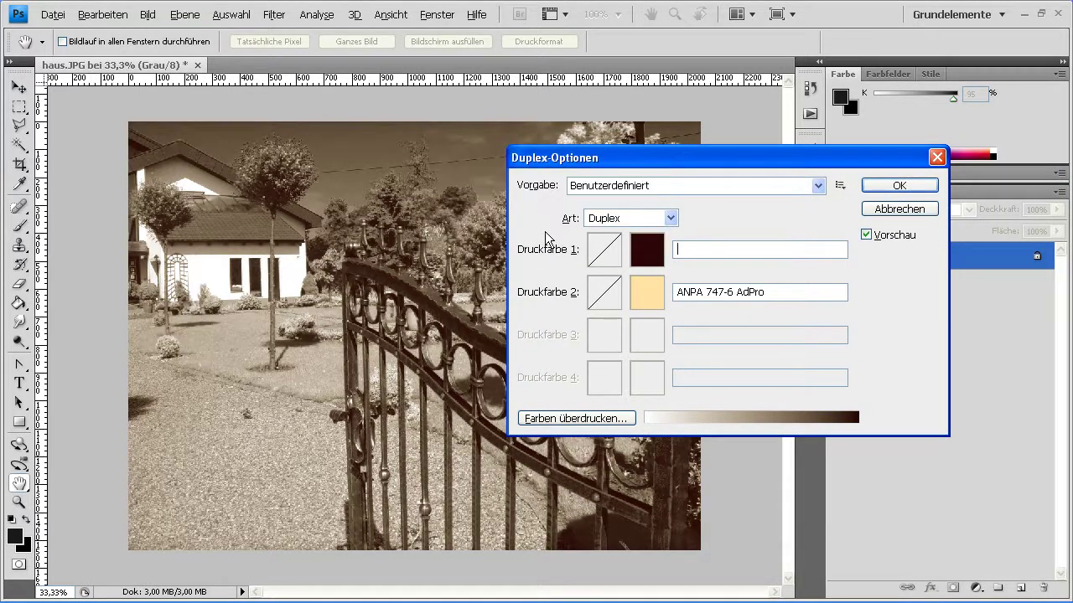
{"action": "left_click", "coordinate": [660, 245]}
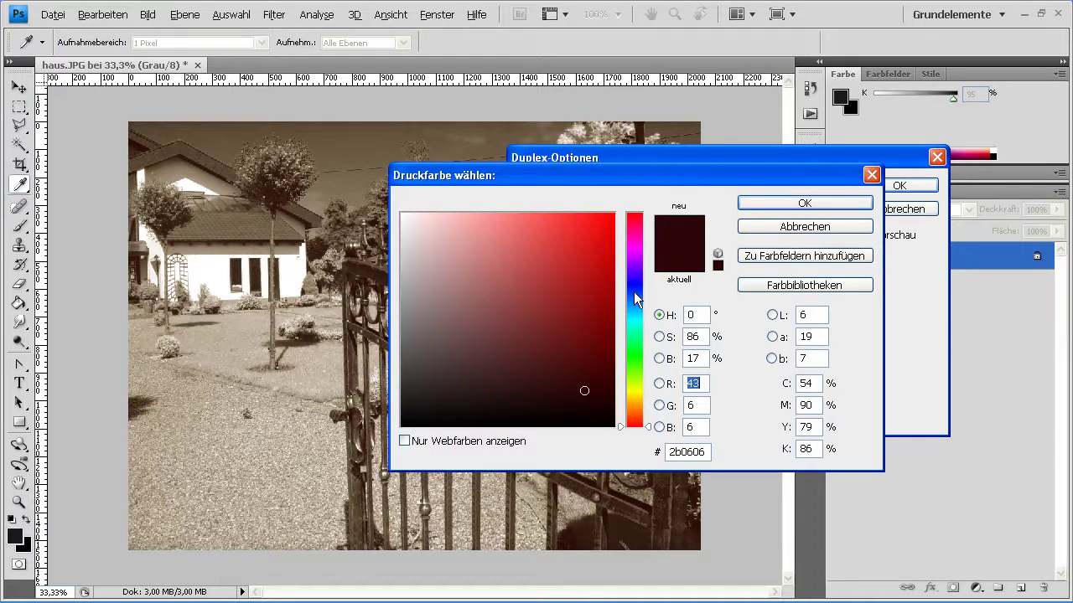
{"action": "left_click", "coordinate": [759, 286]}
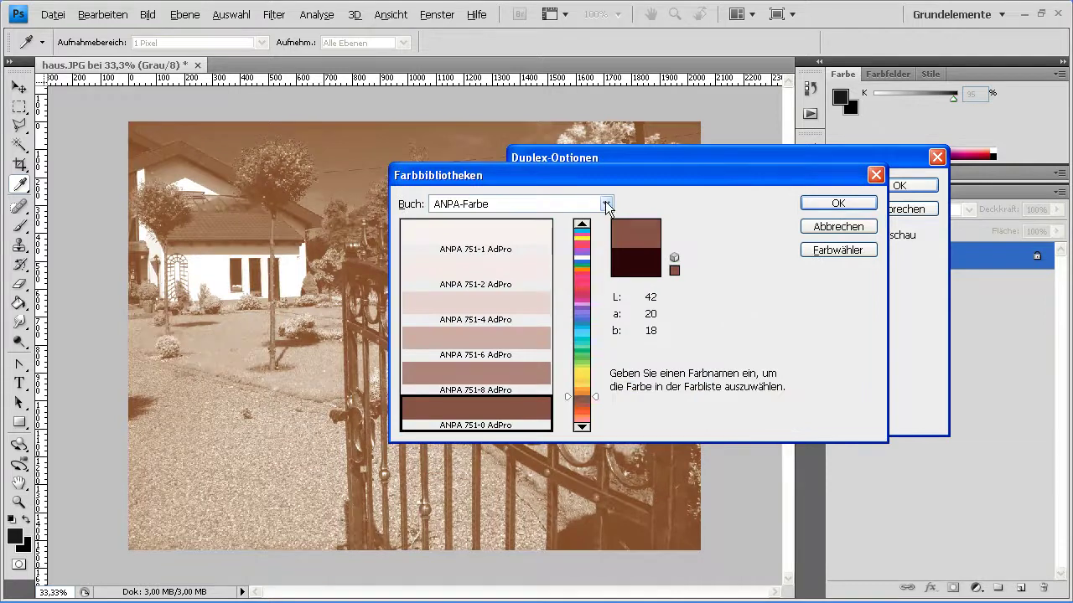
{"action": "left_click", "coordinate": [607, 205]}
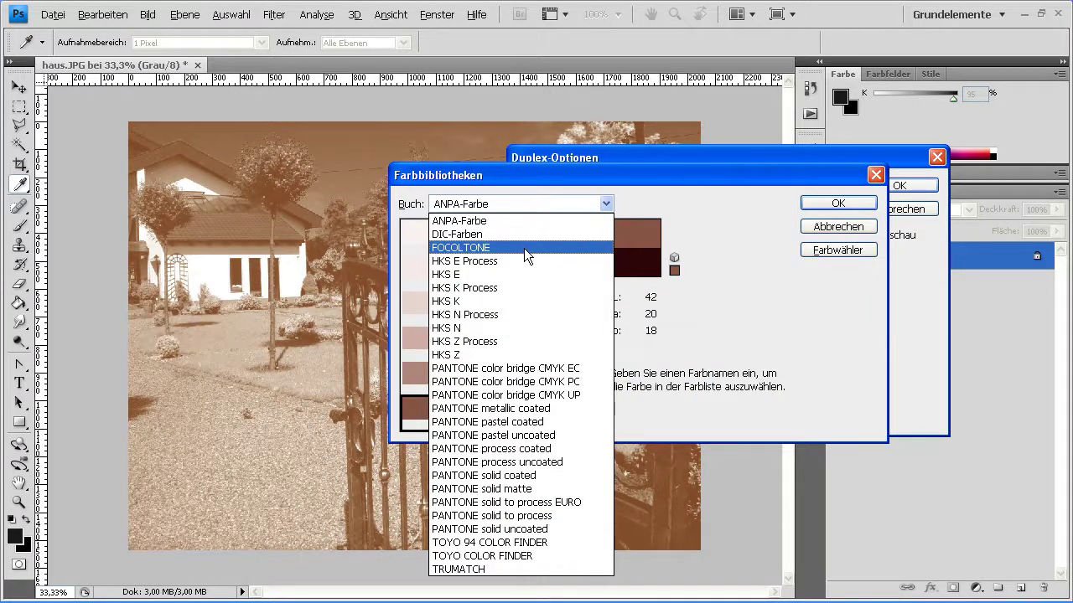
{"action": "left_click", "coordinate": [533, 369]}
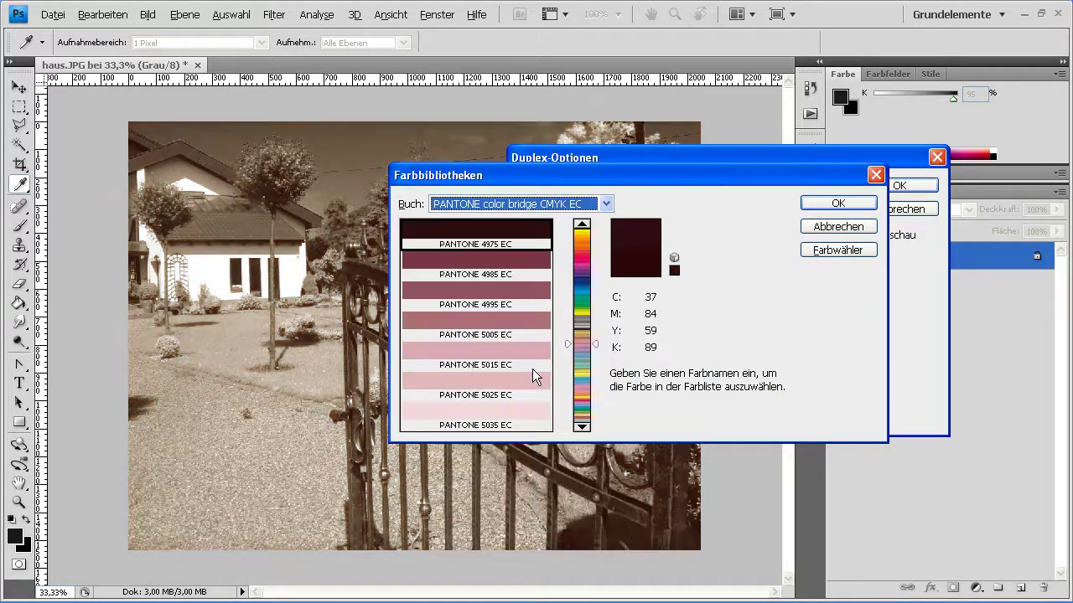
{"action": "left_click", "coordinate": [827, 204]}
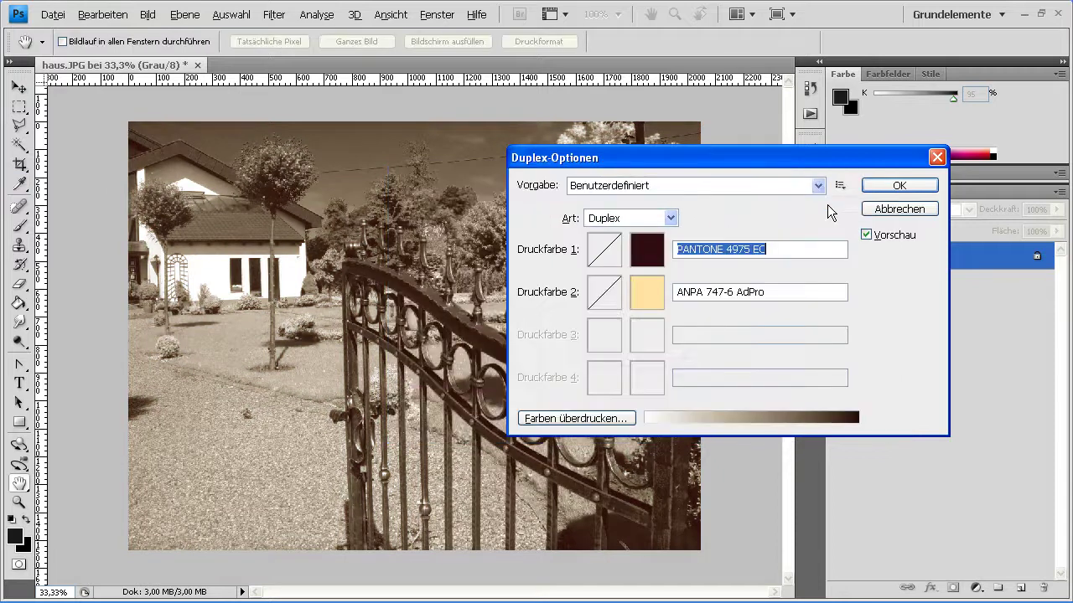
{"action": "left_click", "coordinate": [884, 184]}
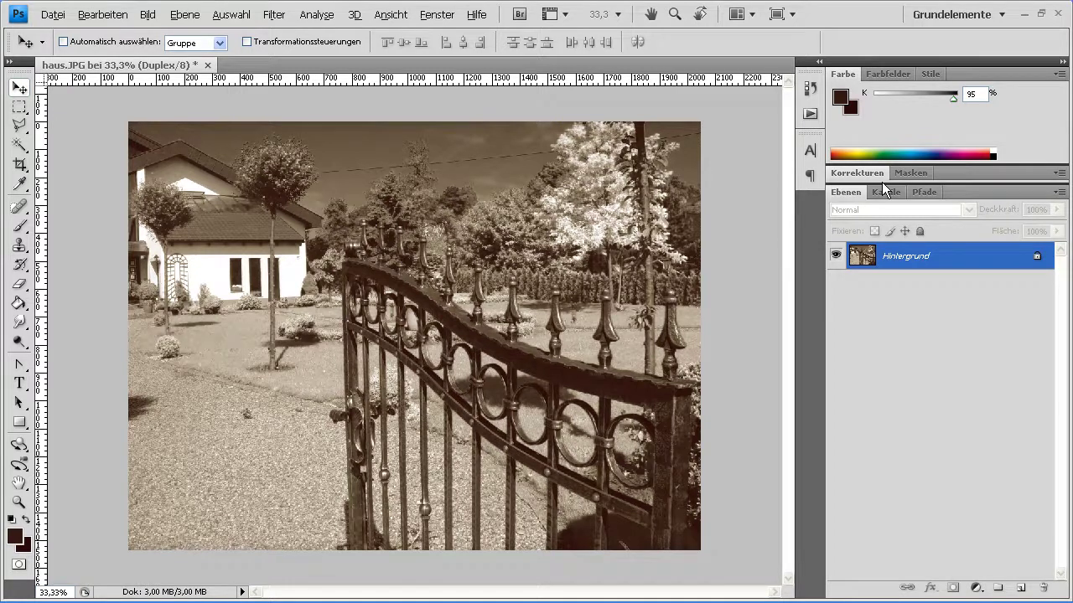
- Apply Rauschen hinzufügen at about 73% with Gaußsche Normalverteilung
{"action": "left_click", "coordinate": [280, 20]}
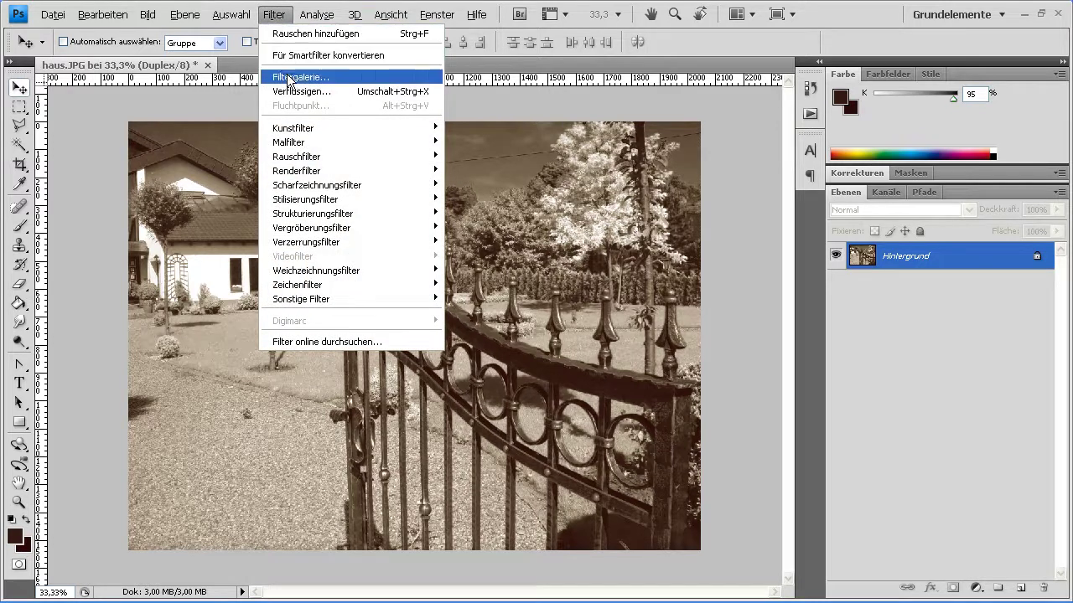
{"action": "mouse_move", "coordinate": [297, 156]}
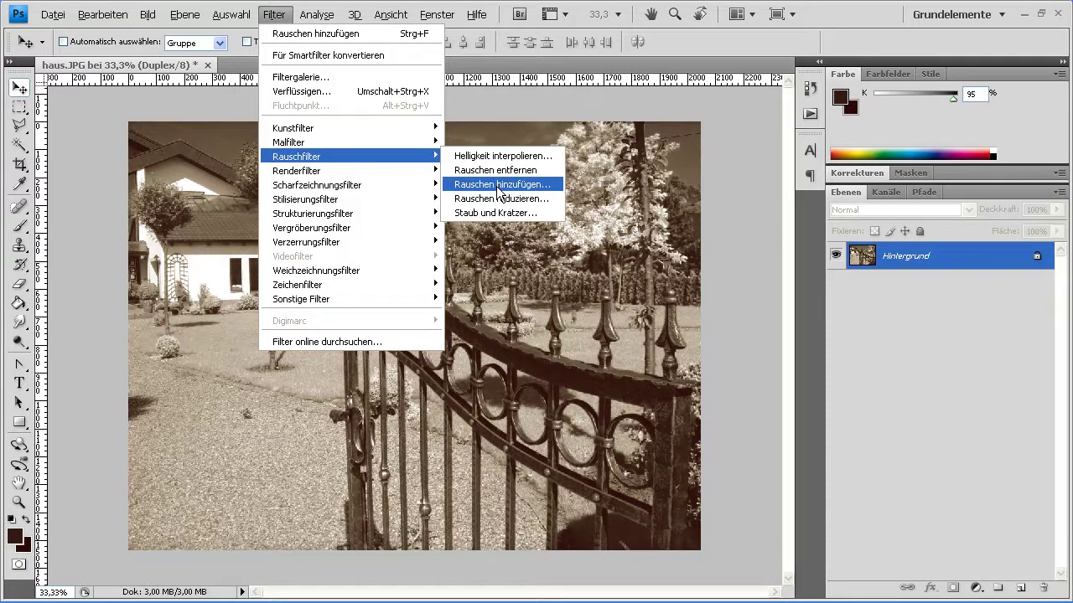
{"action": "left_click", "coordinate": [500, 186]}
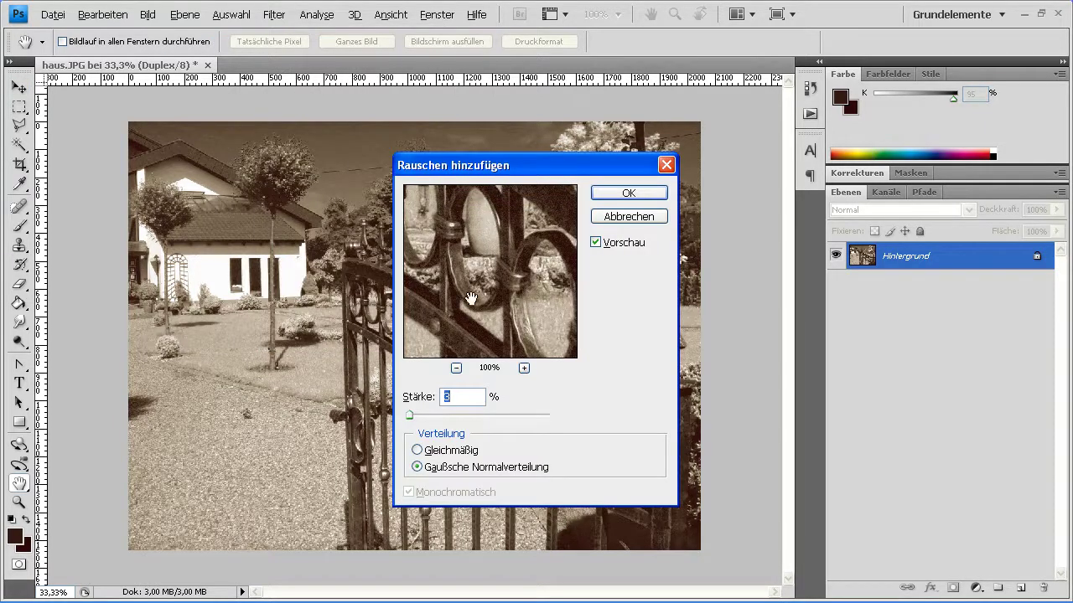
{"action": "mouse_move", "coordinate": [410, 415]}
{"action": "left_mouse_down"}
{"action": "mouse_move", "coordinate": [435, 414]}
{"action": "mouse_move", "coordinate": [408, 414]}
{"action": "left_mouse_up"}
{"action": "left_click", "coordinate": [611, 190]}
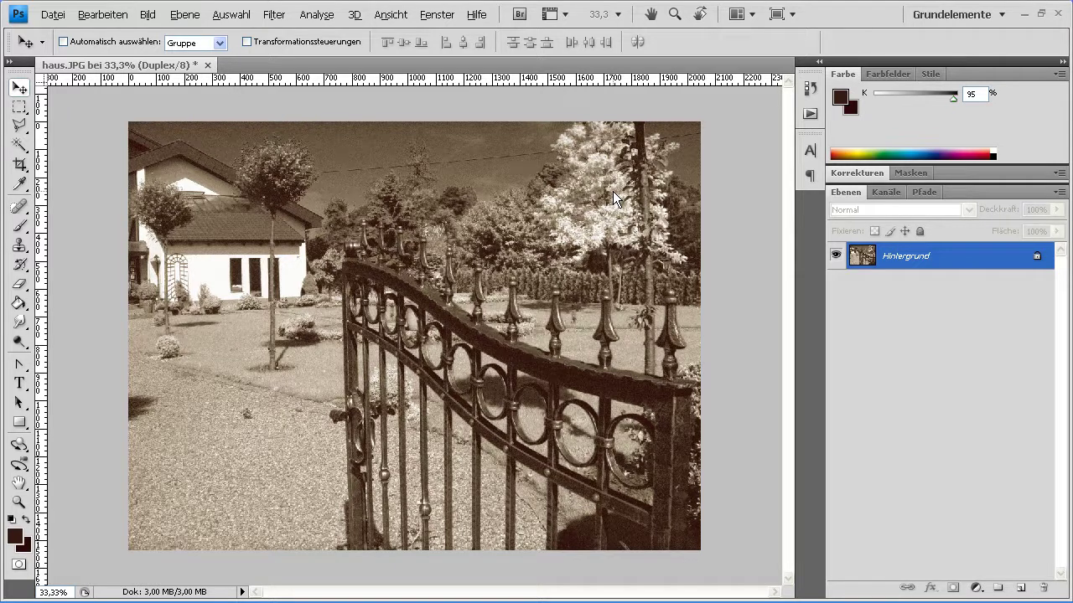
- Add layer Ebene 1, set white as foreground, and choose a 1-px soft Brush
{"action": "left_click", "coordinate": [1021, 589]}
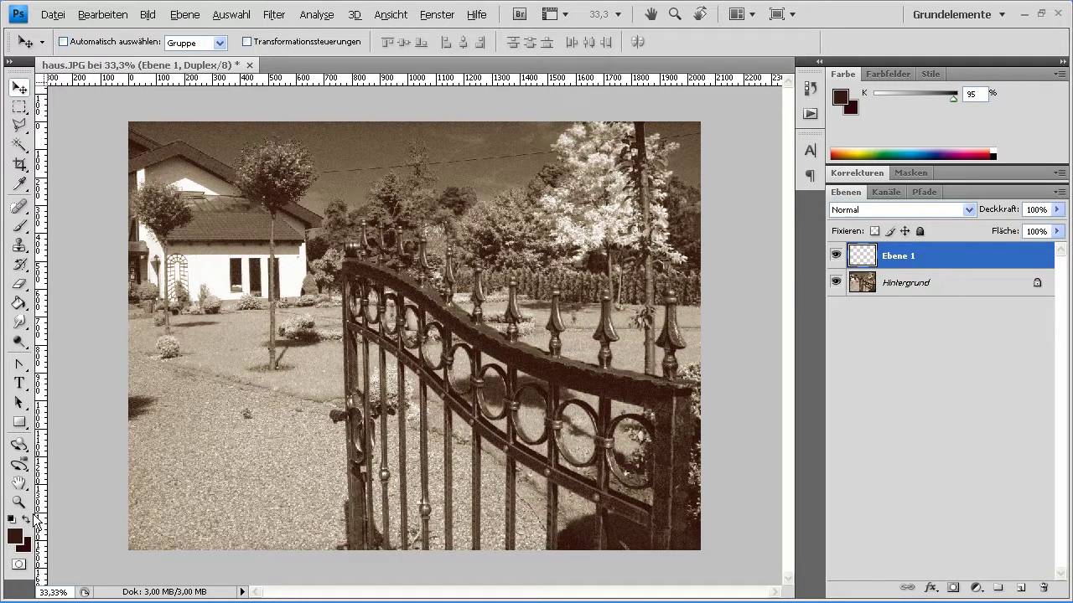
{"action": "left_click", "coordinate": [12, 519]}
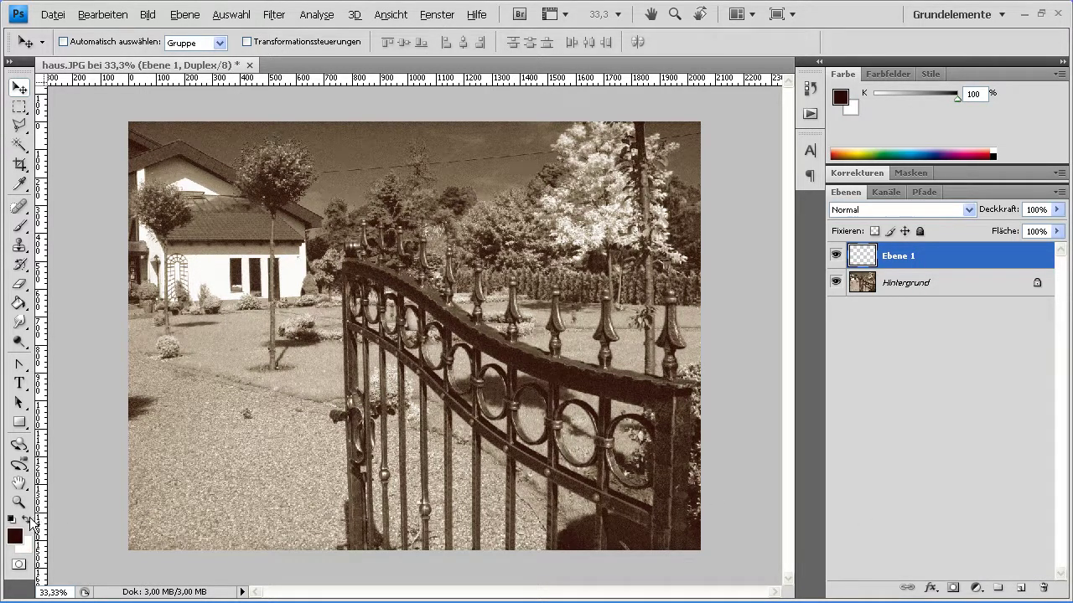
{"action": "left_click", "coordinate": [26, 520]}
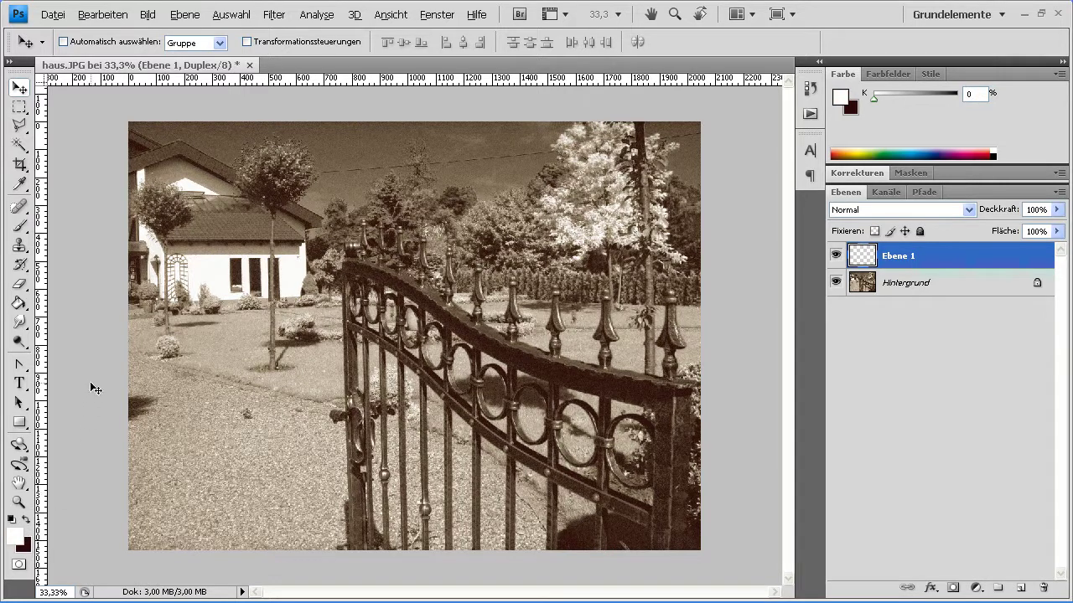
{"action": "left_click", "coordinate": [21, 228]}
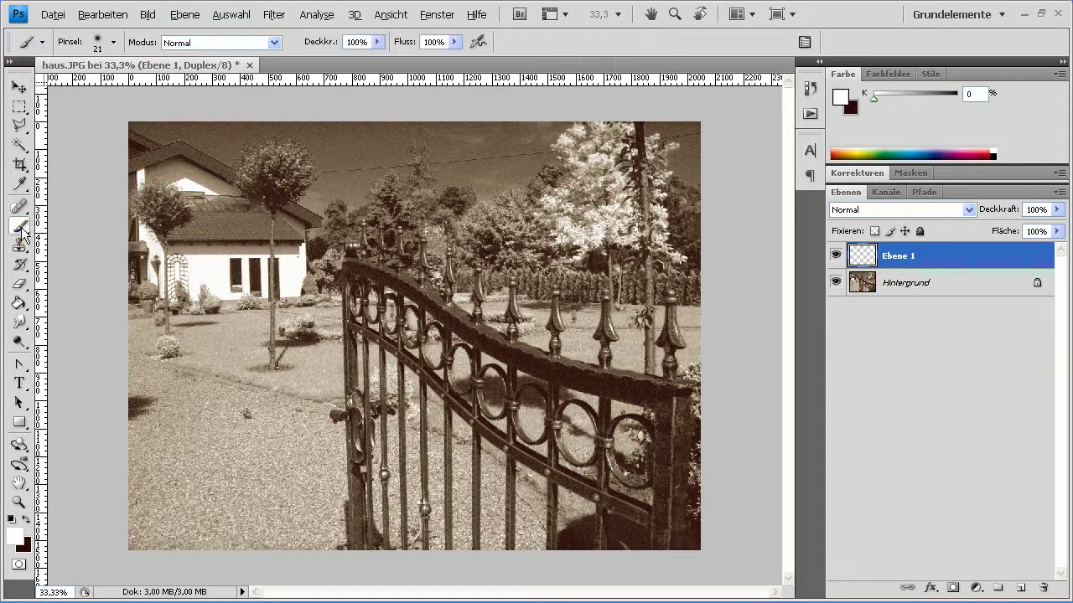
{"action": "left_click", "coordinate": [114, 43]}
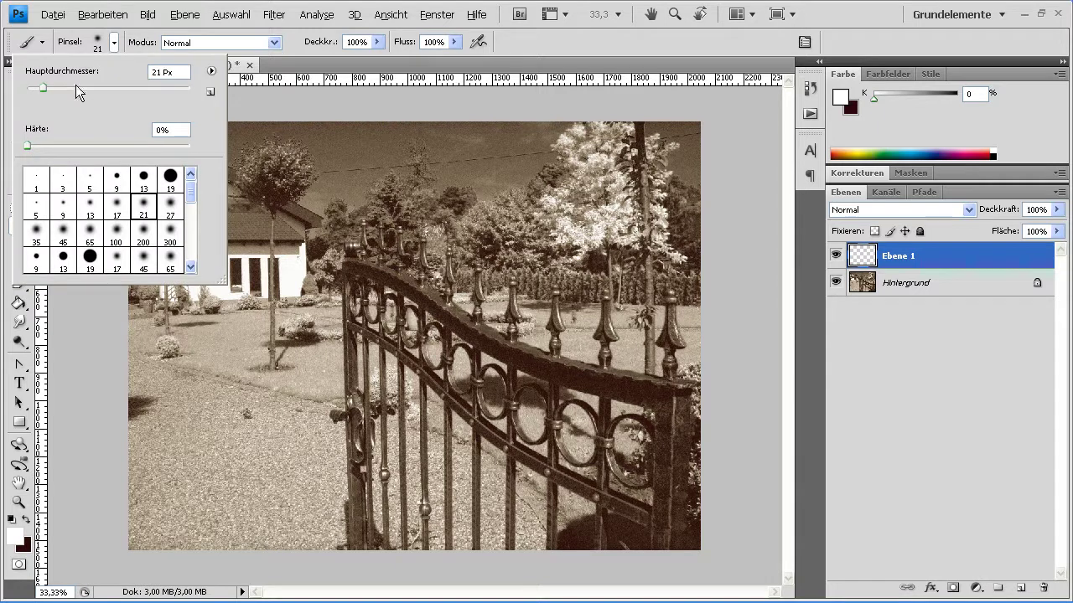
{"action": "left_click_drag", "start_coordinate": [41, 88], "coordinate": [27, 89]}
{"action": "key", "text": "Return"}
- Paint six thin white scratch strokes across the sky and the gate on Ebene 1
{"action": "left_click", "coordinate": [283, 319]}
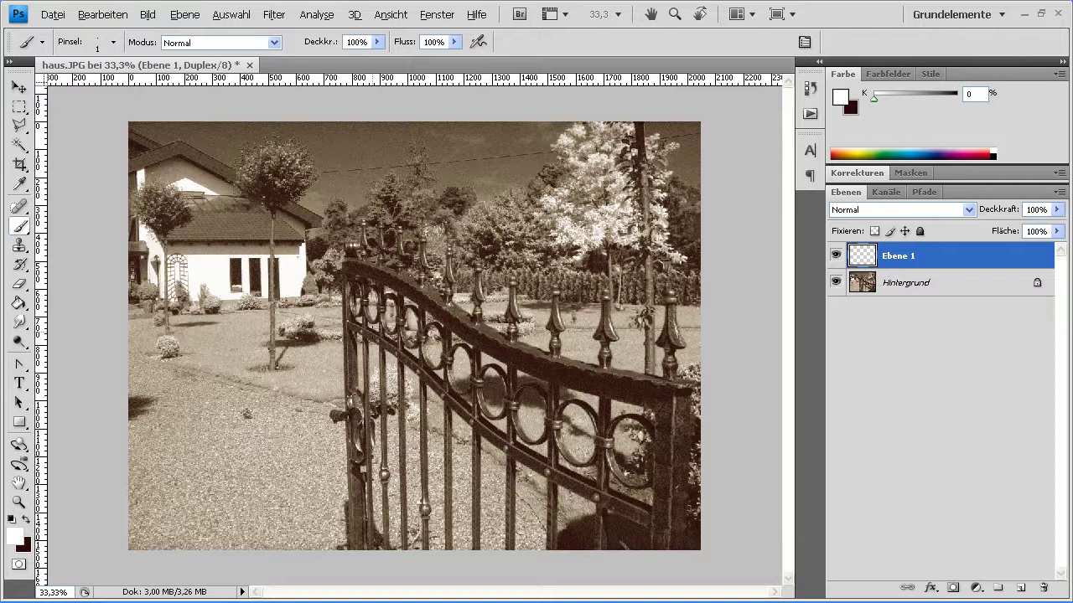
{"action": "left_click_drag", "start_coordinate": [338, 184], "coordinate": [394, 163]}
{"action": "mouse_move", "coordinate": [507, 135]}
{"action": "left_mouse_down"}
{"action": "mouse_move", "coordinate": [493, 176]}
{"action": "mouse_move", "coordinate": [501, 251]}
{"action": "left_mouse_up"}
{"action": "left_click_drag", "start_coordinate": [497, 470], "coordinate": [494, 340]}
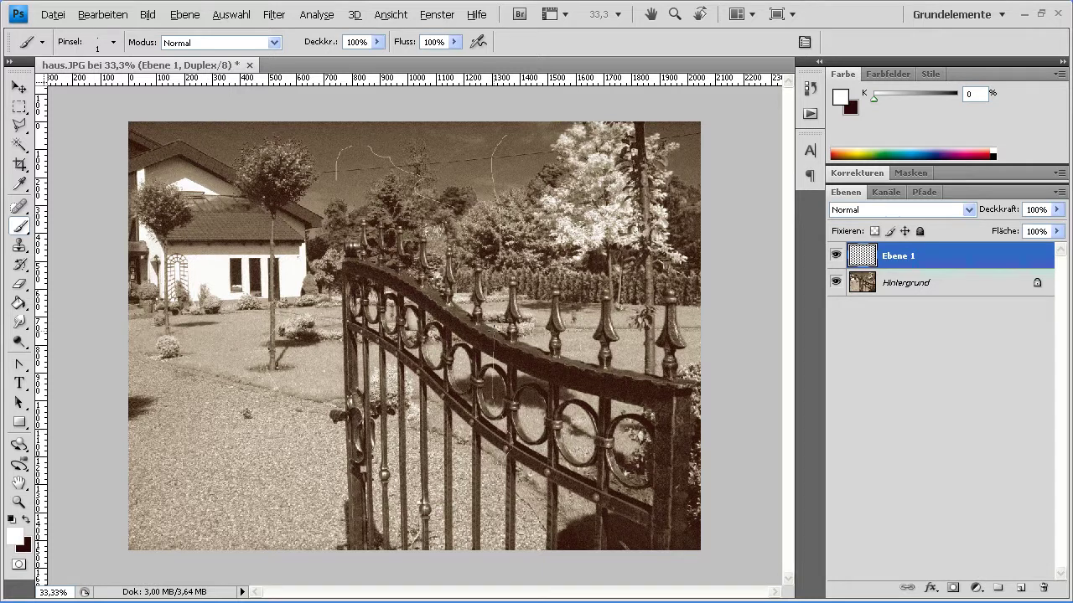
{"action": "left_click_drag", "start_coordinate": [604, 285], "coordinate": [658, 304]}
{"action": "left_click_drag", "start_coordinate": [571, 359], "coordinate": [679, 442]}
{"action": "left_click", "coordinate": [970, 210]}
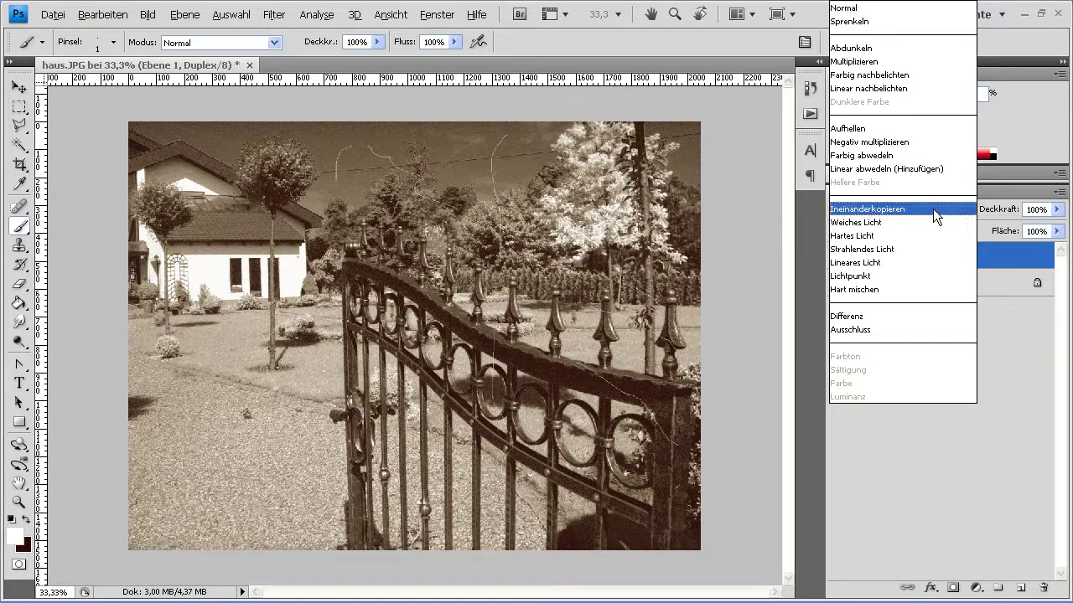
- Set Ebene 1 to Ineinanderkopieren and inspect the sky scratches at actual pixels
{"action": "left_click", "coordinate": [933, 209]}
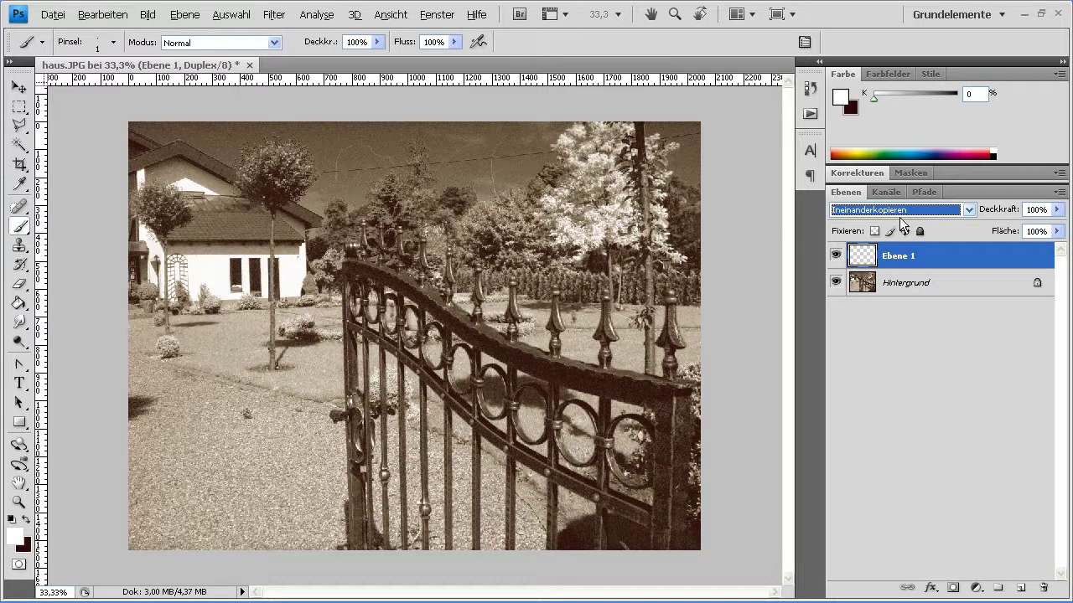
{"action": "left_click", "coordinate": [18, 502]}
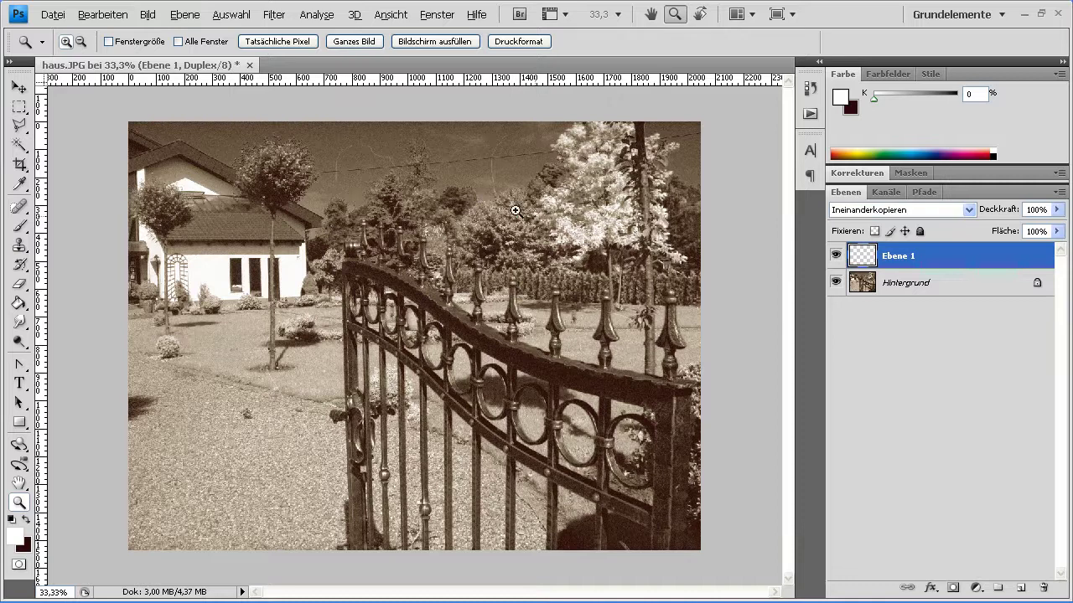
{"action": "left_click_drag", "start_coordinate": [535, 216], "coordinate": [416, 126]}
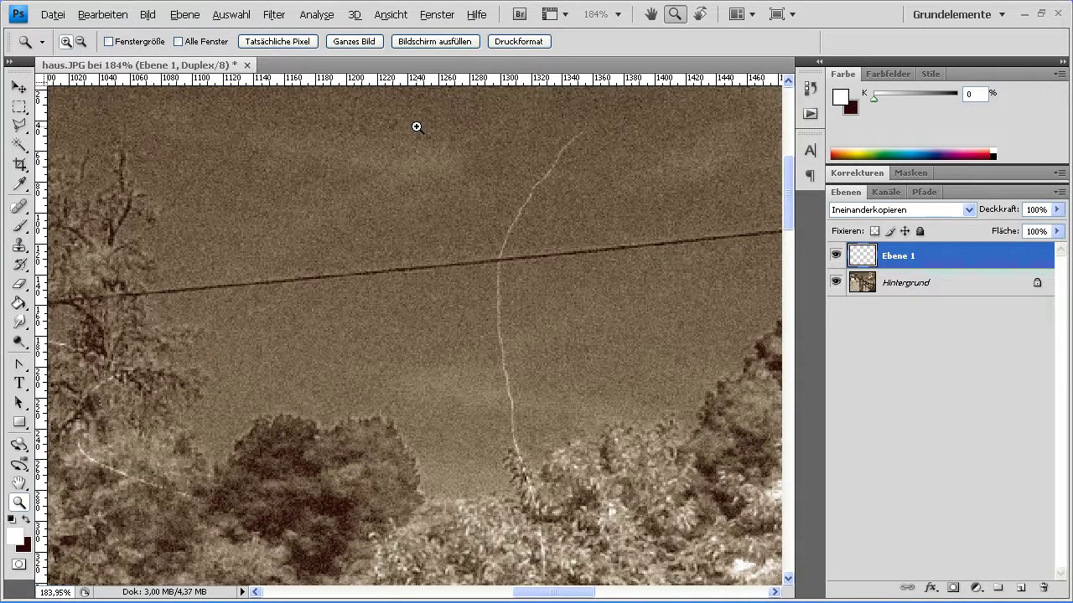
{"action": "right_click", "coordinate": [417, 127]}
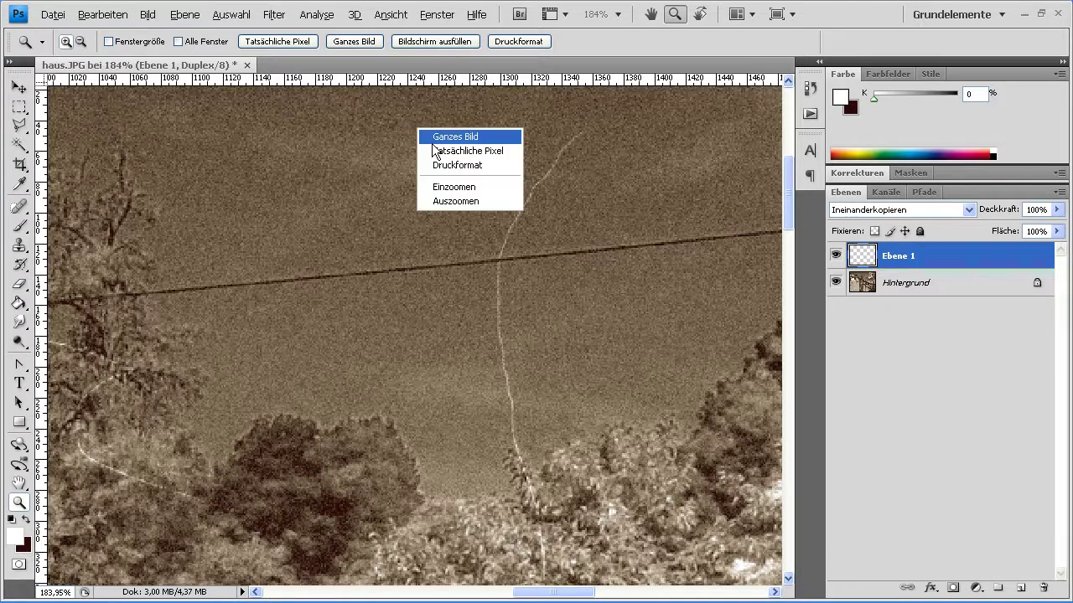
{"action": "left_click", "coordinate": [433, 151]}
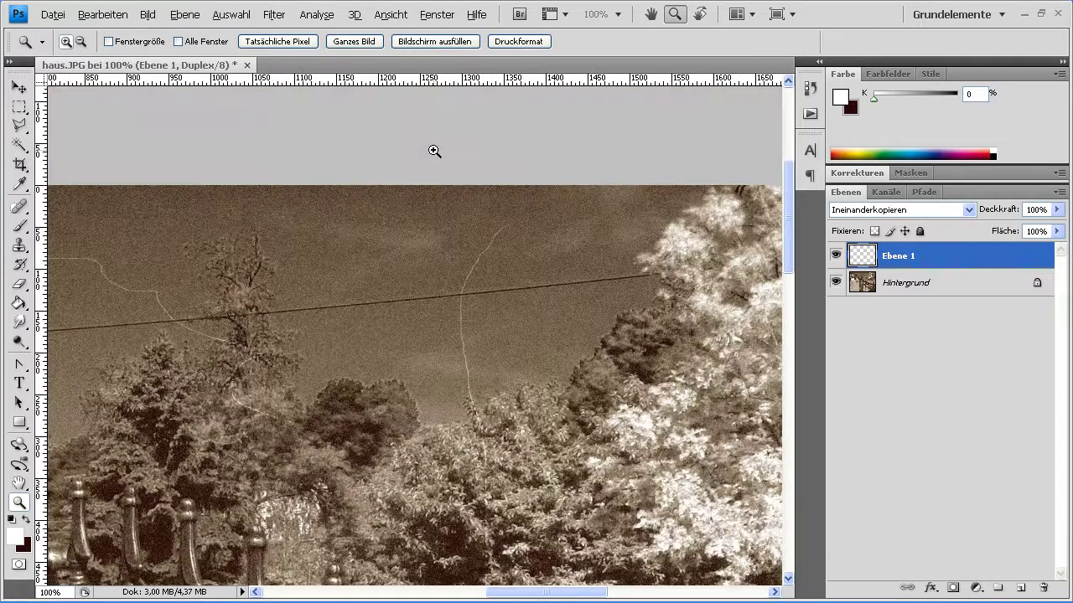
- Fit the whole image on screen and make the Hintergrund layer active
{"action": "right_click", "coordinate": [400, 334]}
{"action": "left_click", "coordinate": [419, 340]}
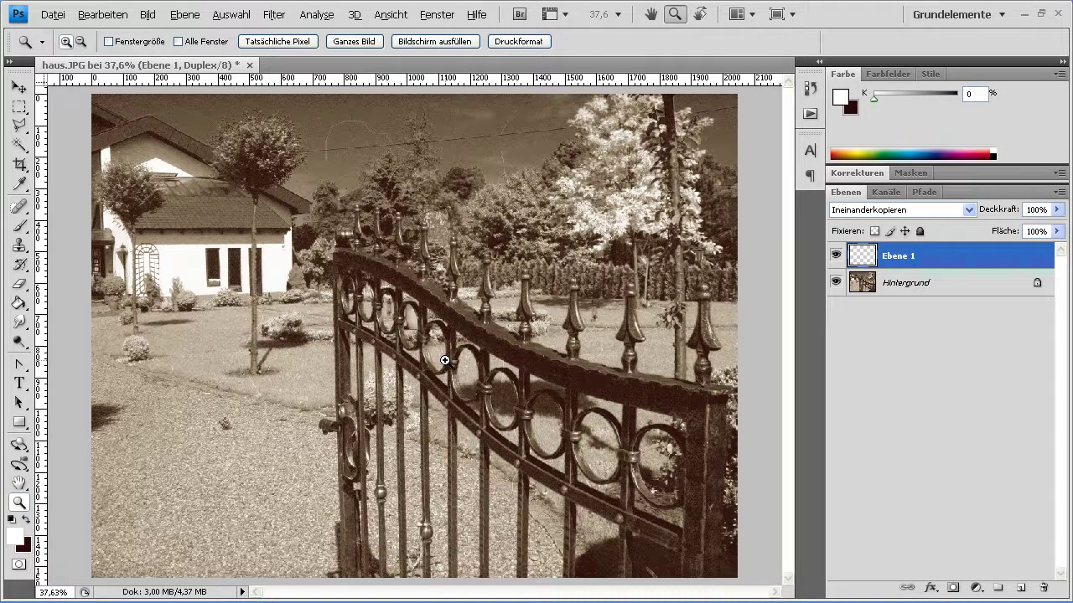
{"action": "key", "text": "alt+bracketleft"}
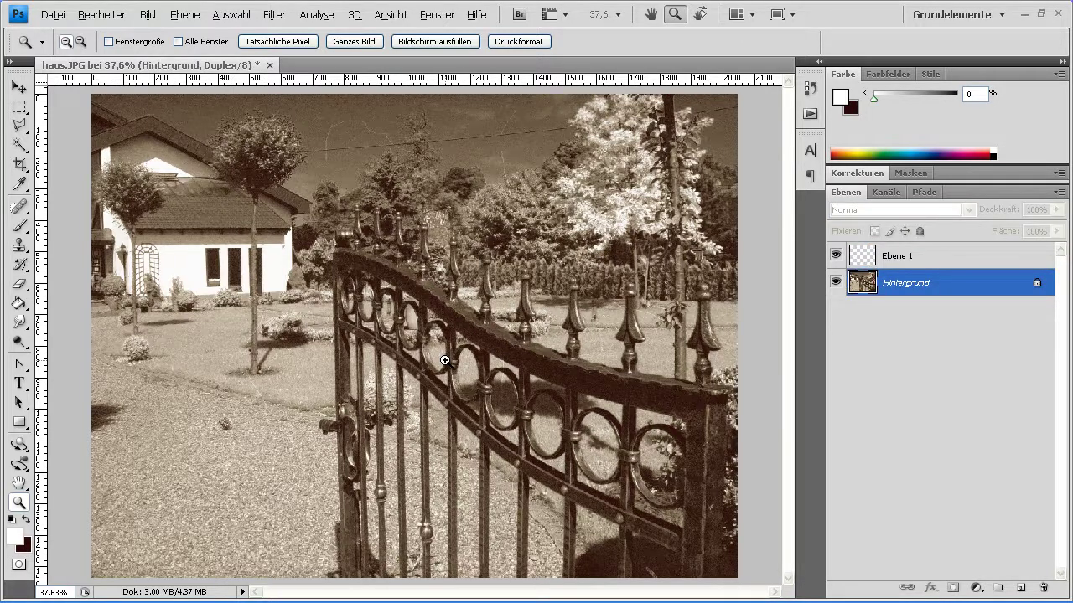